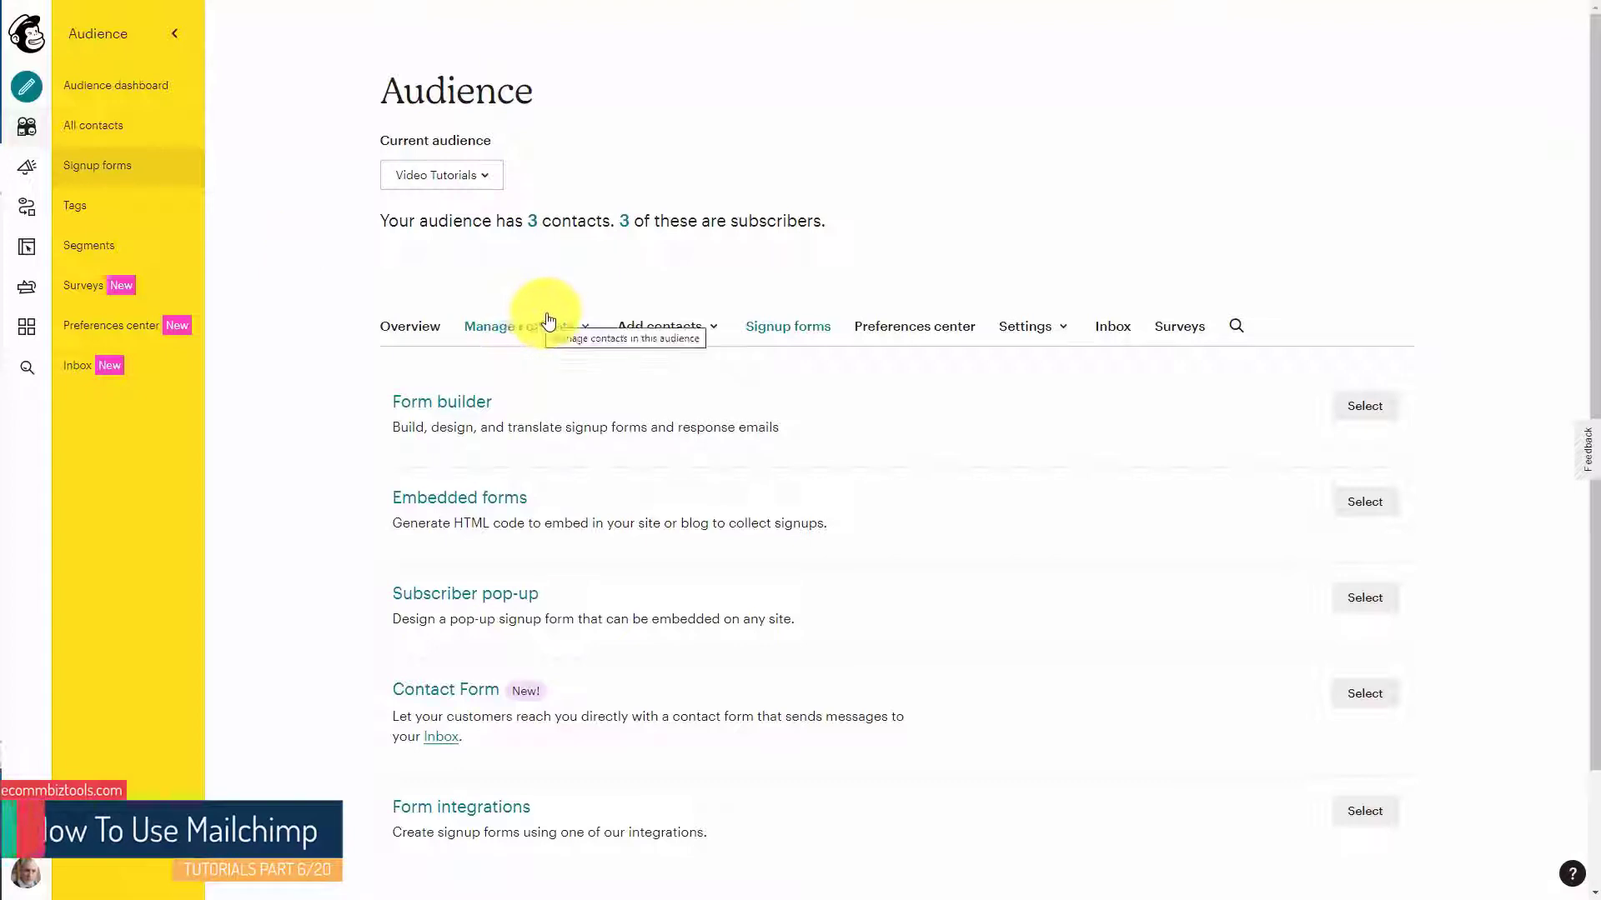
Step: Open the audience's Inbox and run its welcome tour through to the final slide
{"action": "left_click", "coordinate": [81, 369]}
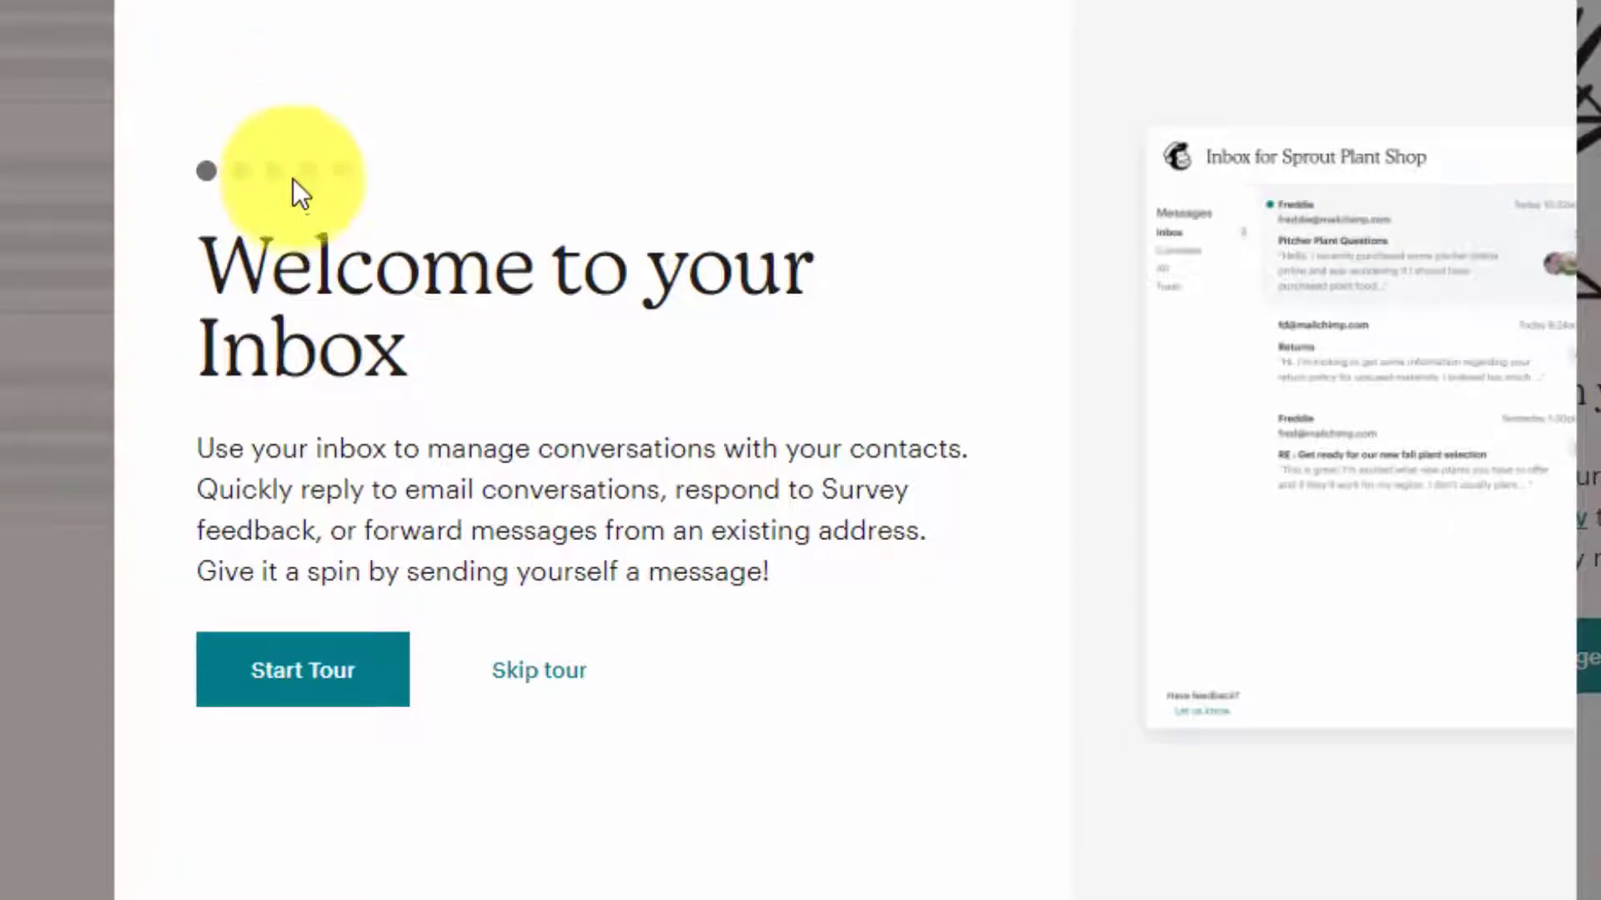
{"action": "left_click", "coordinate": [303, 670]}
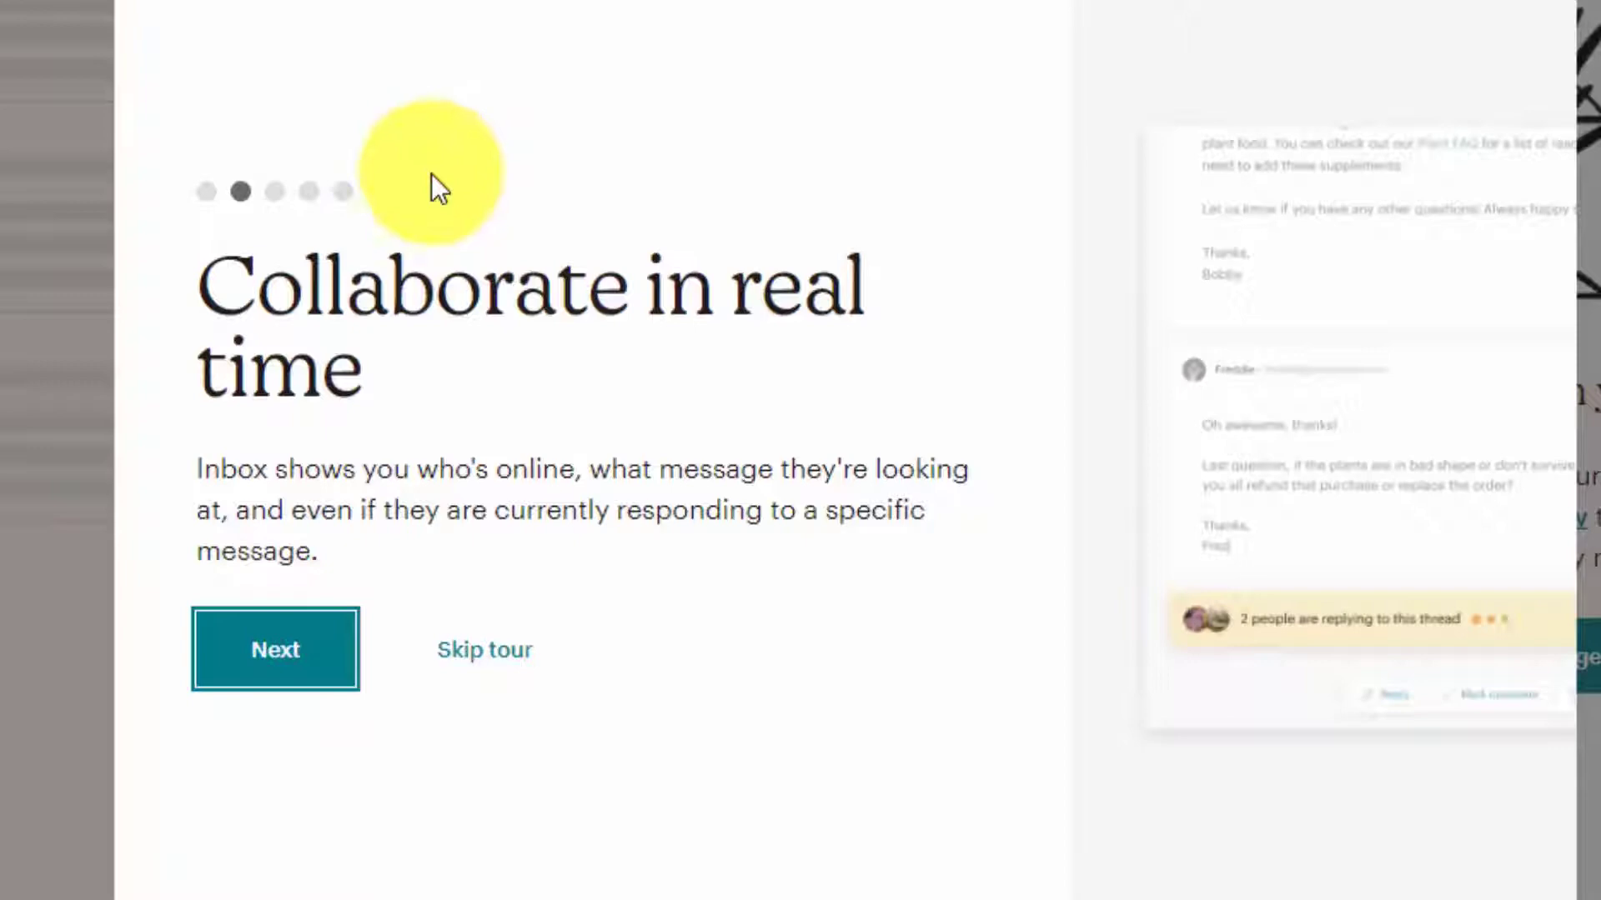
{"action": "key", "text": "Return"}
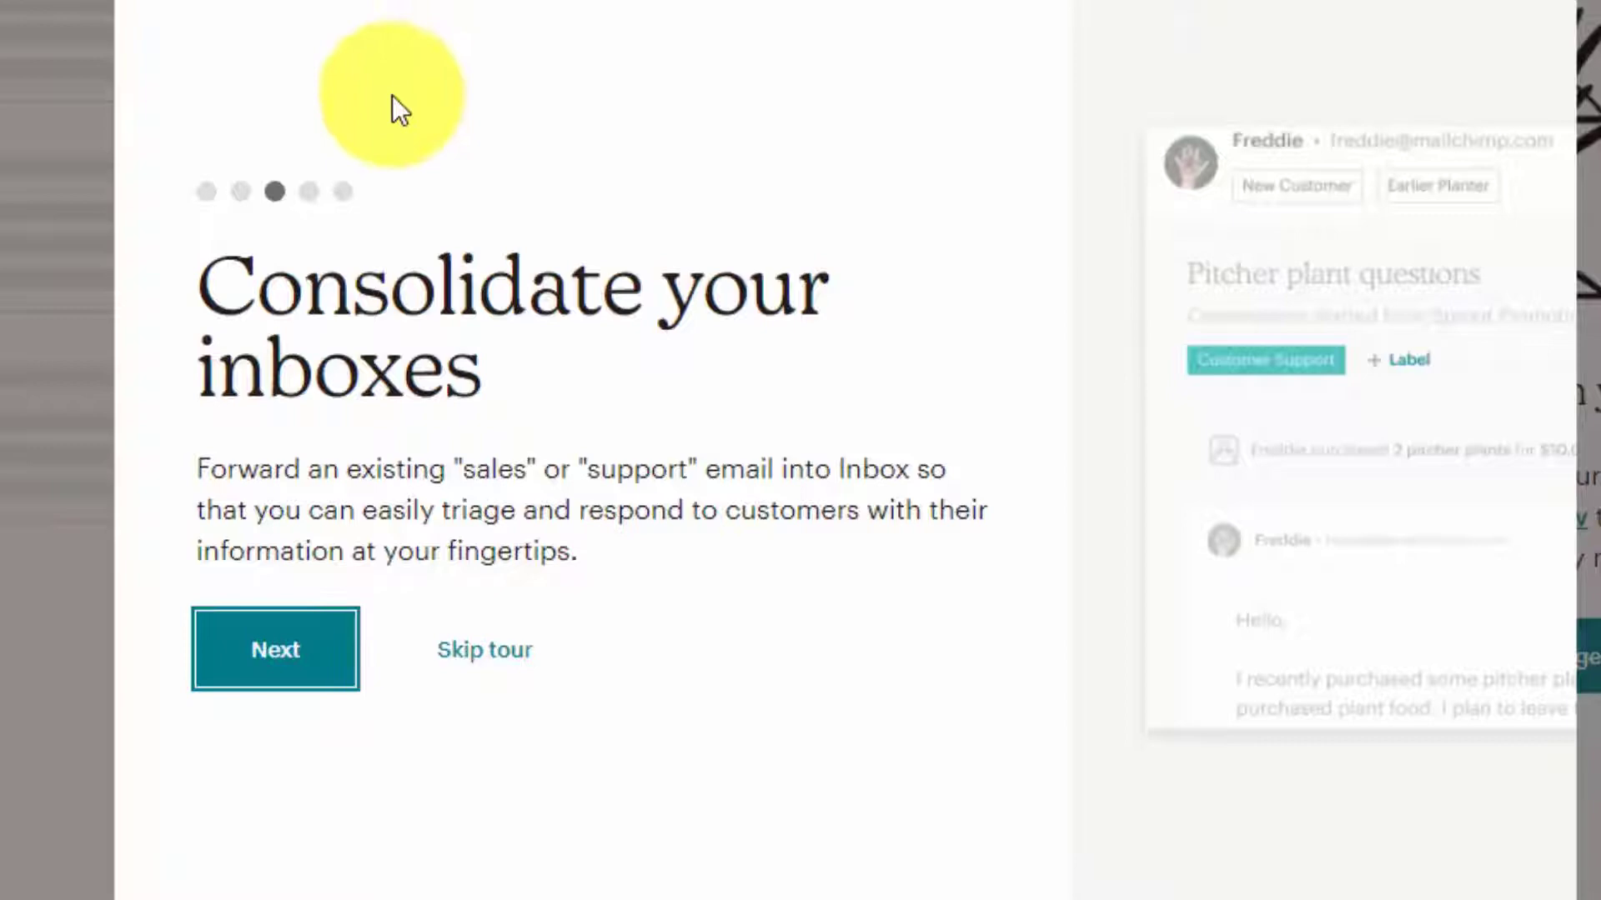
{"action": "double_click", "coordinate": [260, 658]}
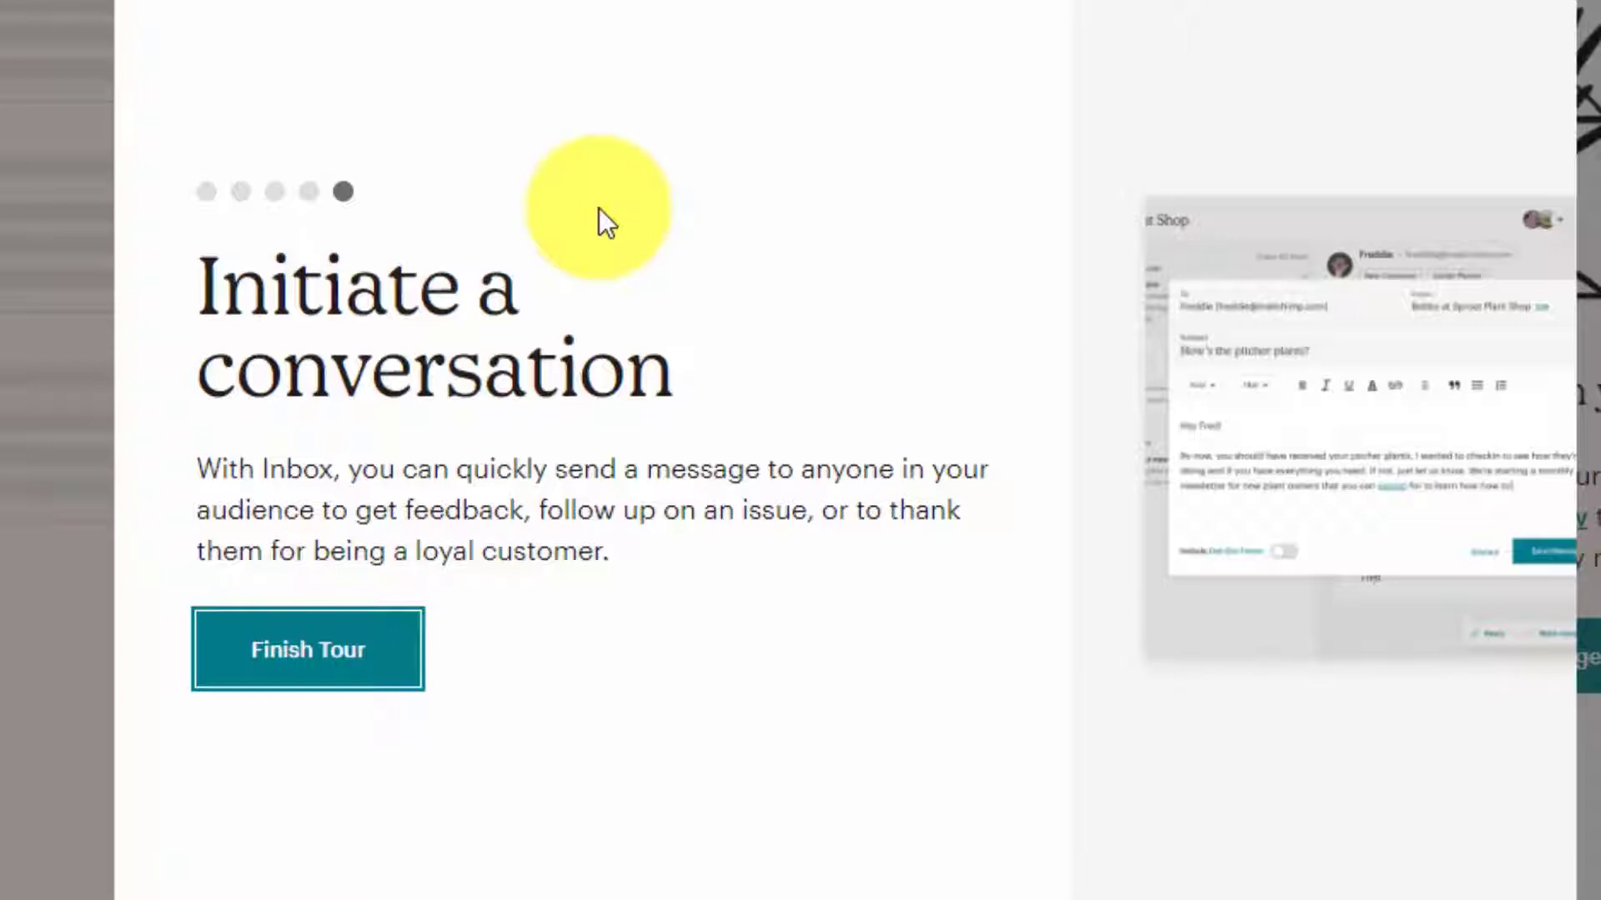
{"action": "left_click", "coordinate": [107, 743]}
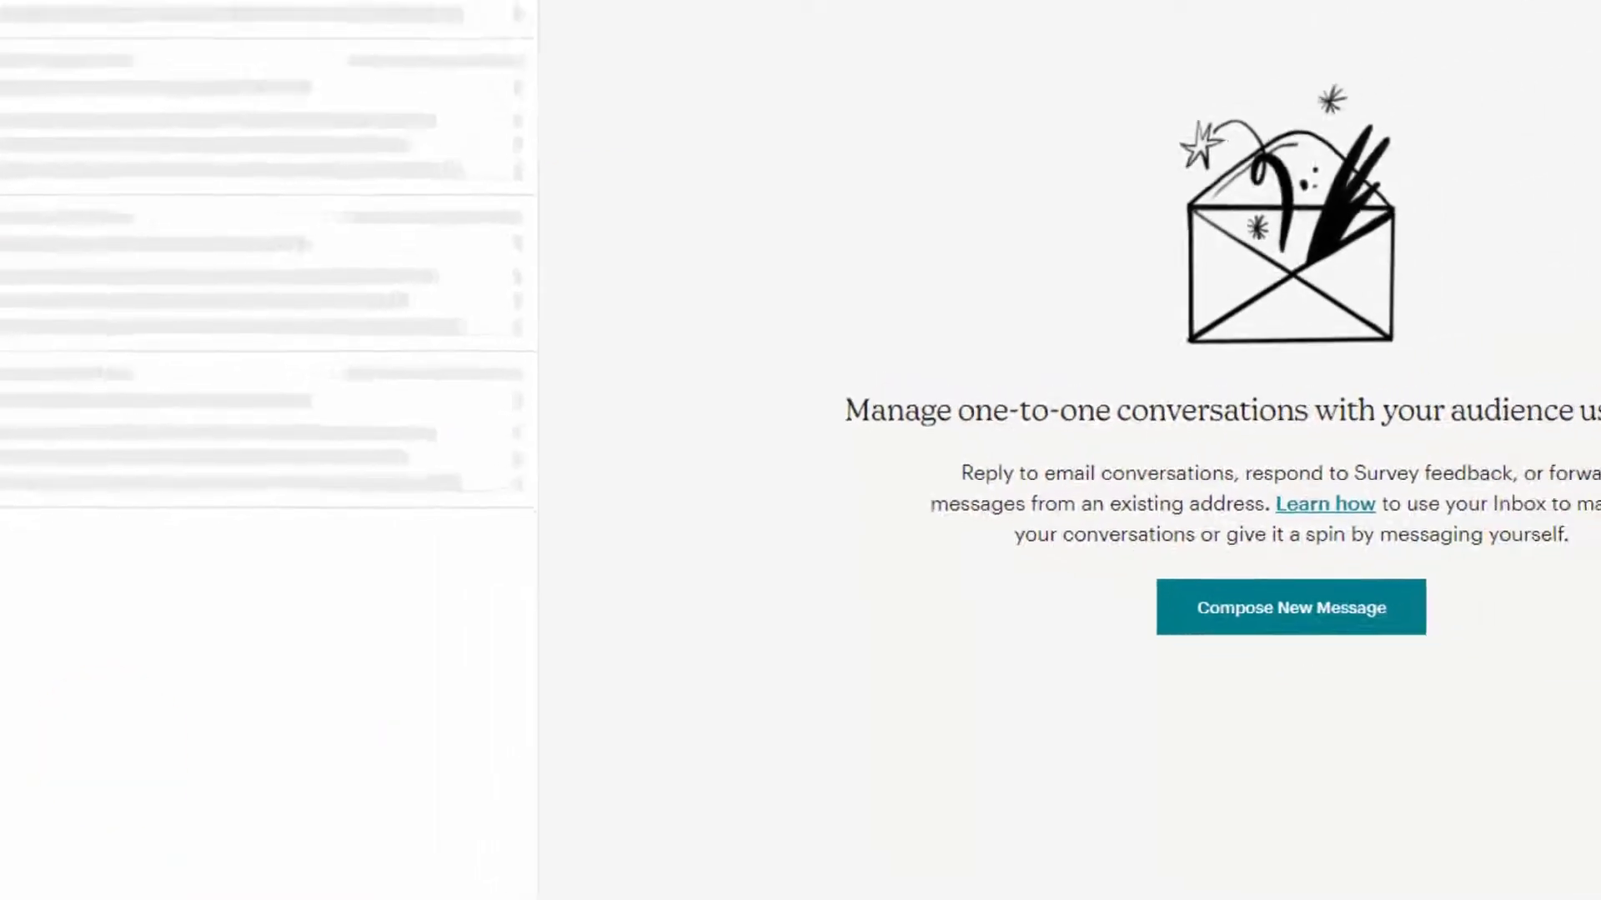
Step: Keep the profile name as sender, route all campaign replies here, enable browser notifications, and save
{"action": "left_click", "coordinate": [88, 286]}
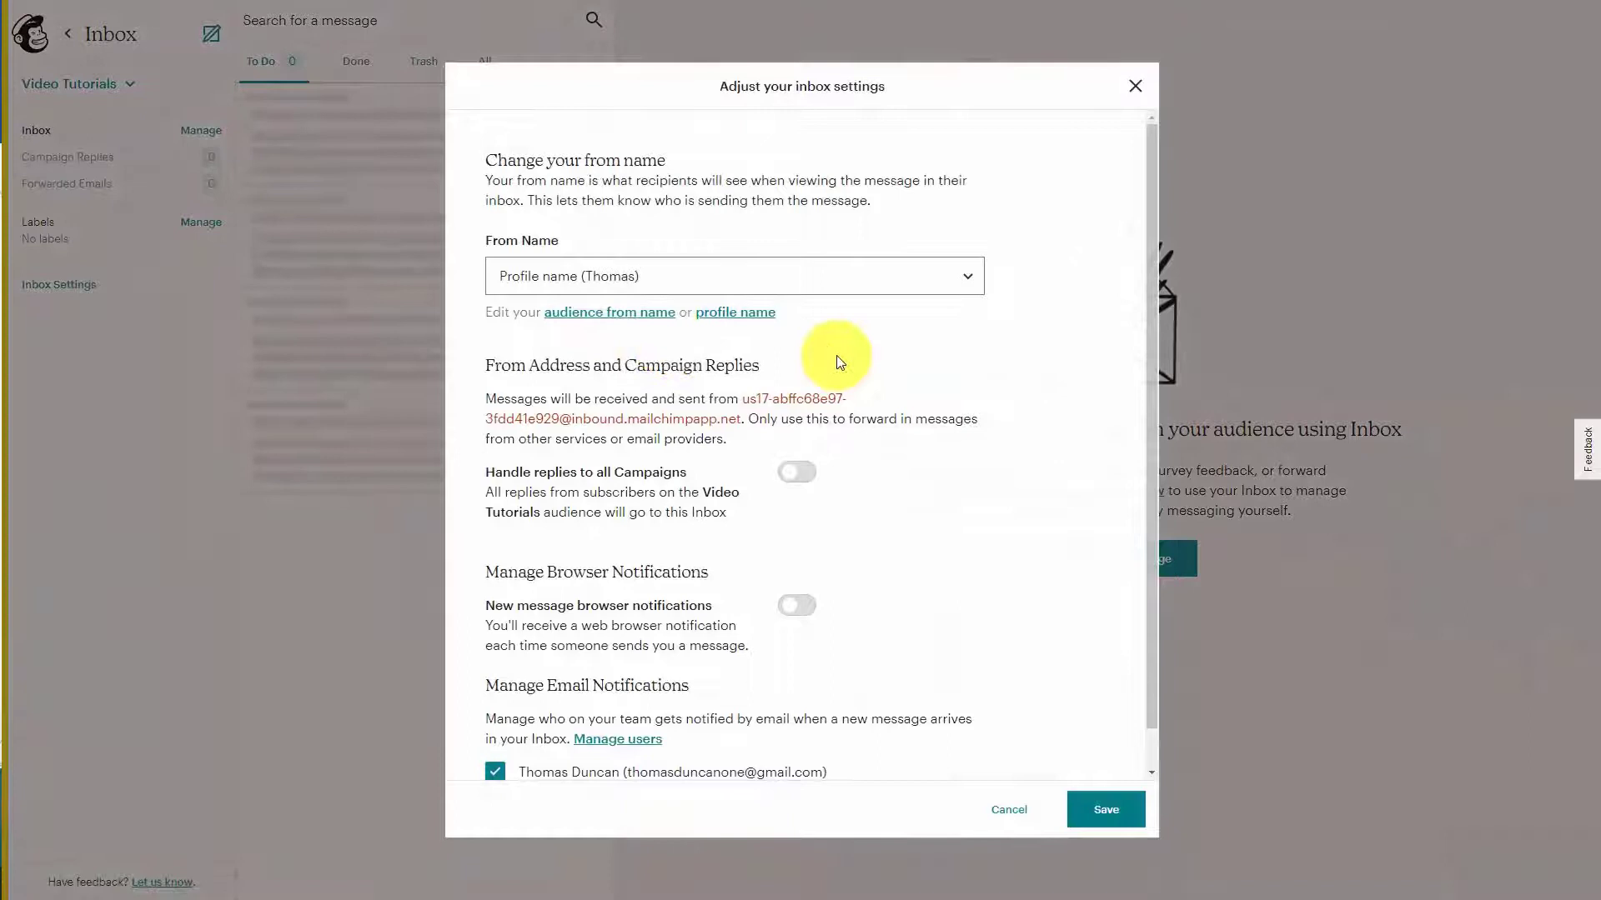
{"action": "left_click", "coordinate": [913, 288]}
{"action": "left_click", "coordinate": [915, 292]}
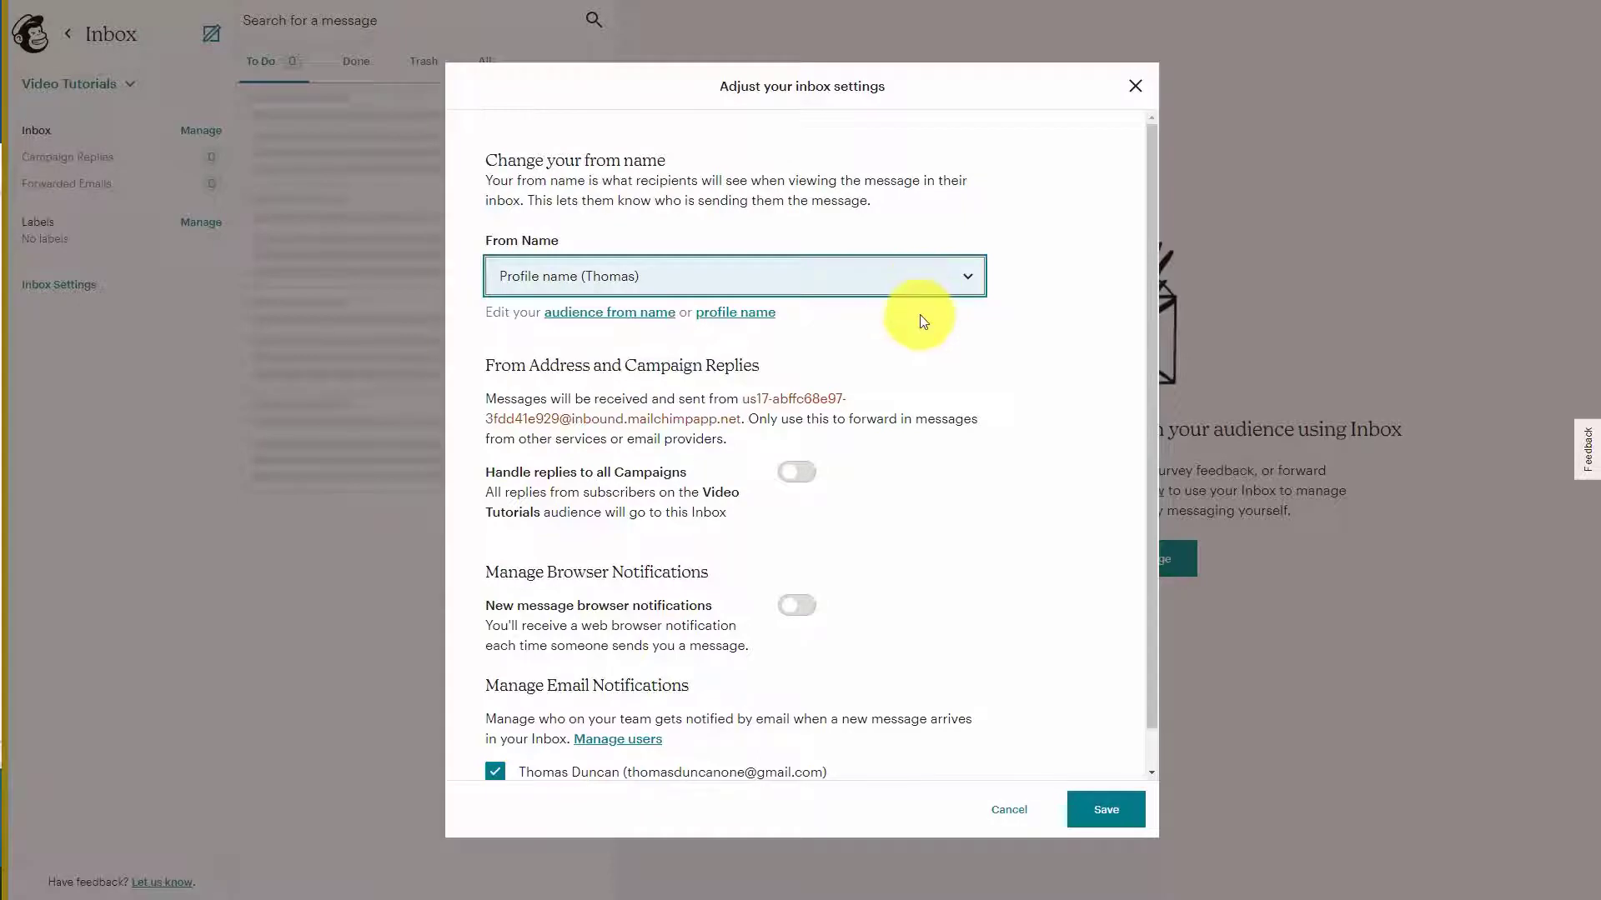
{"action": "scroll", "coordinate": [917, 326], "scroll_direction": "down", "scroll_amount": 1}
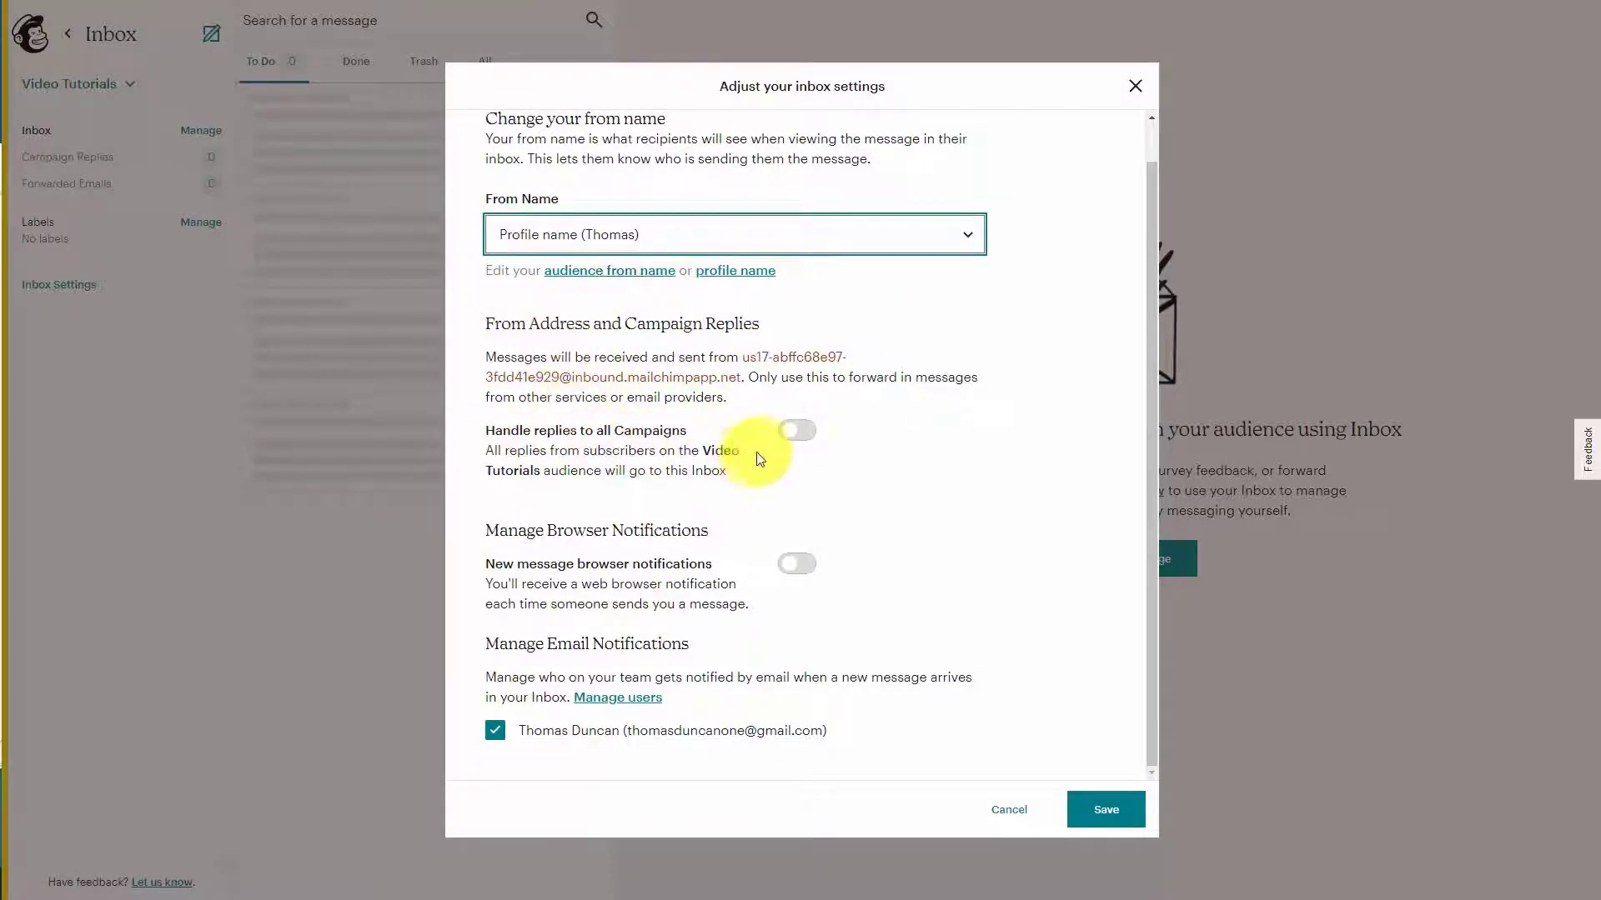
{"action": "left_click", "coordinate": [810, 439]}
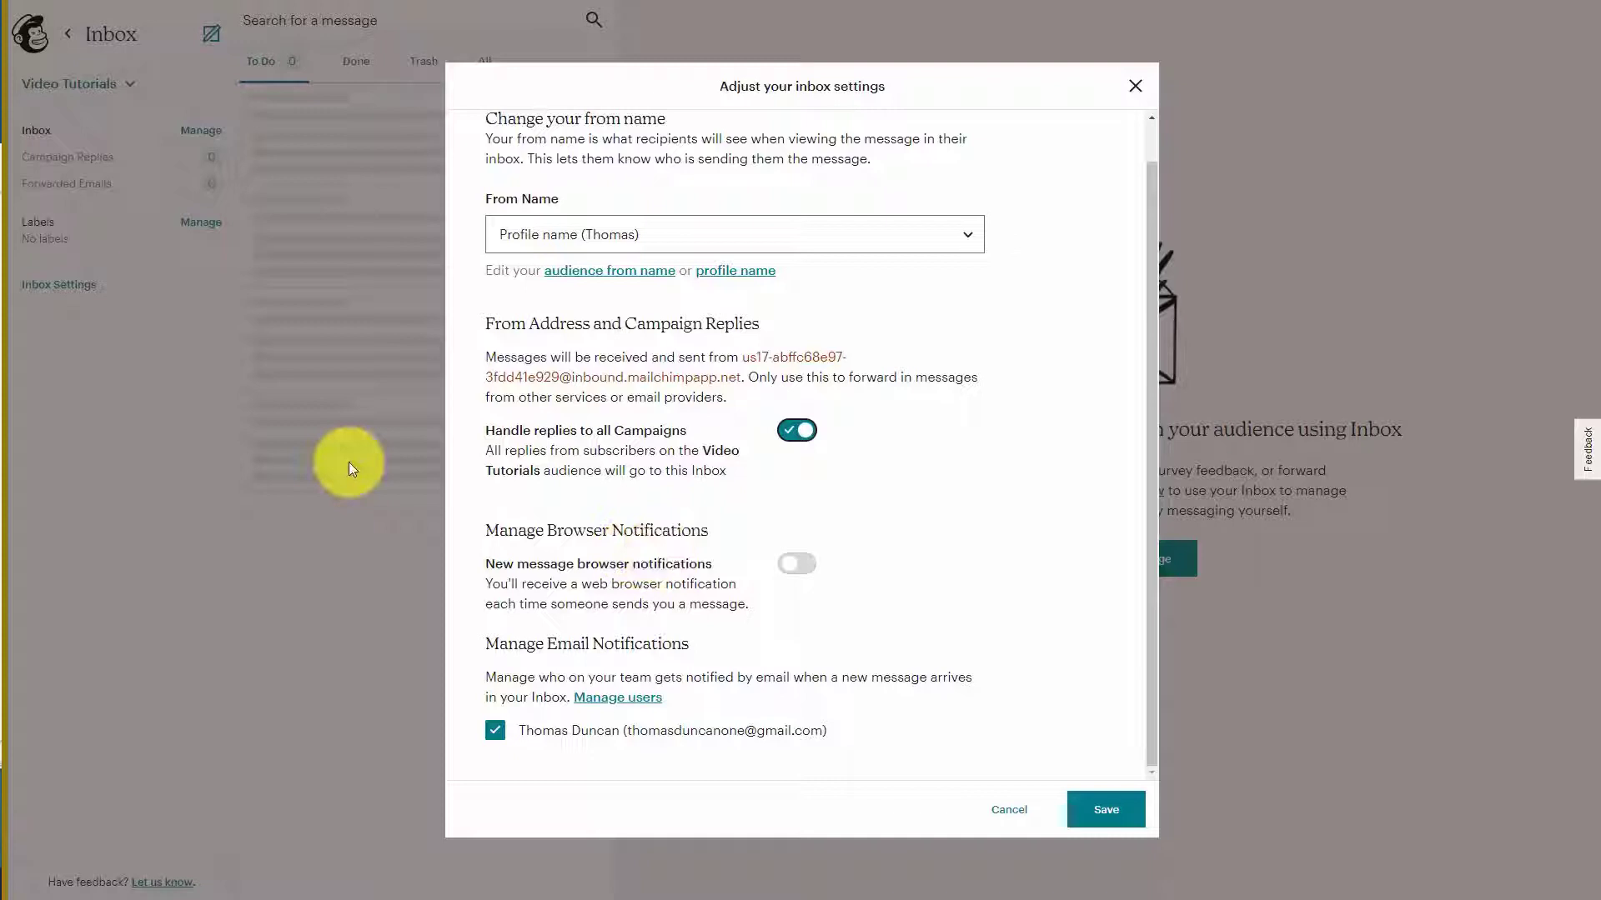
{"action": "left_click", "coordinate": [799, 563]}
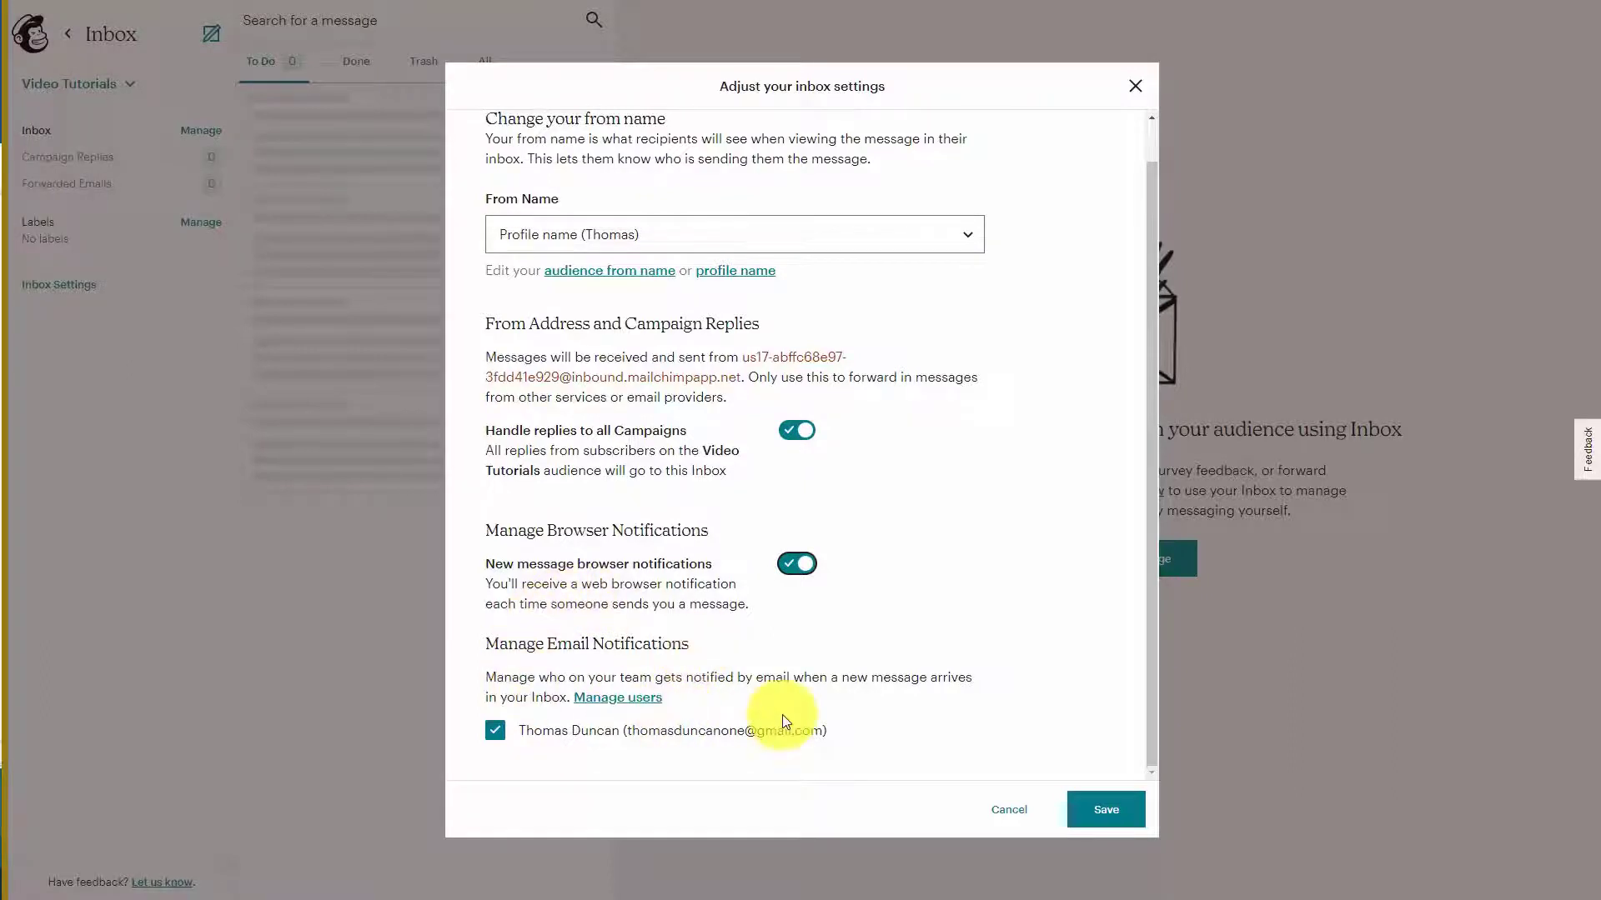
{"action": "left_click", "coordinate": [1115, 815]}
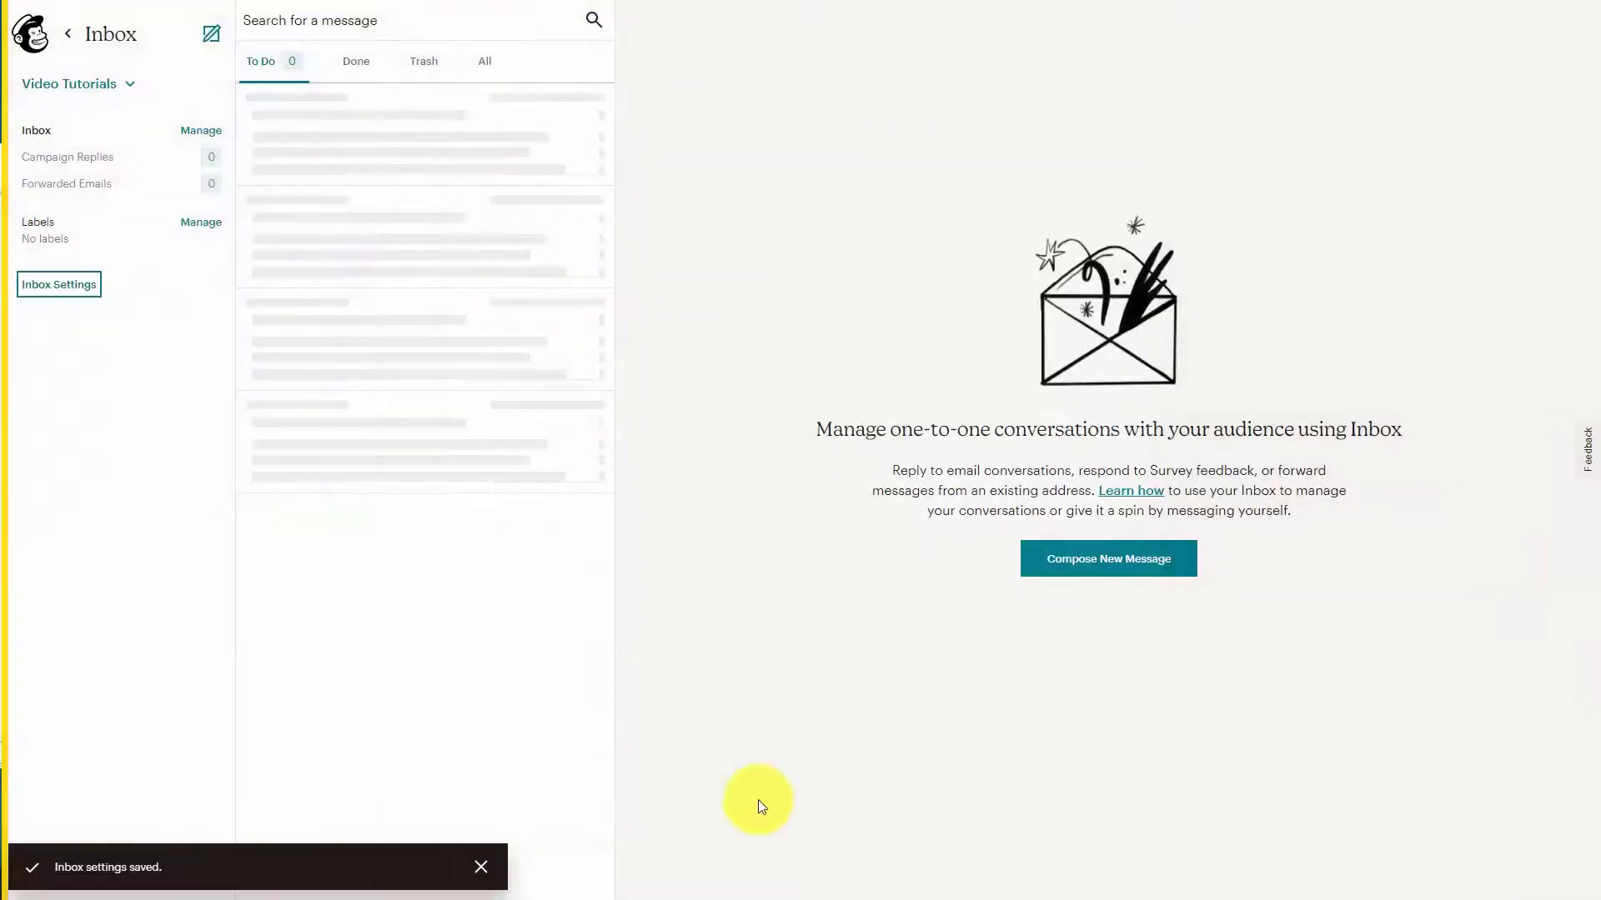
Step: Send the test message 'Now is the Time for All Good Men' to the Outlook contact
{"action": "left_click", "coordinate": [1071, 564]}
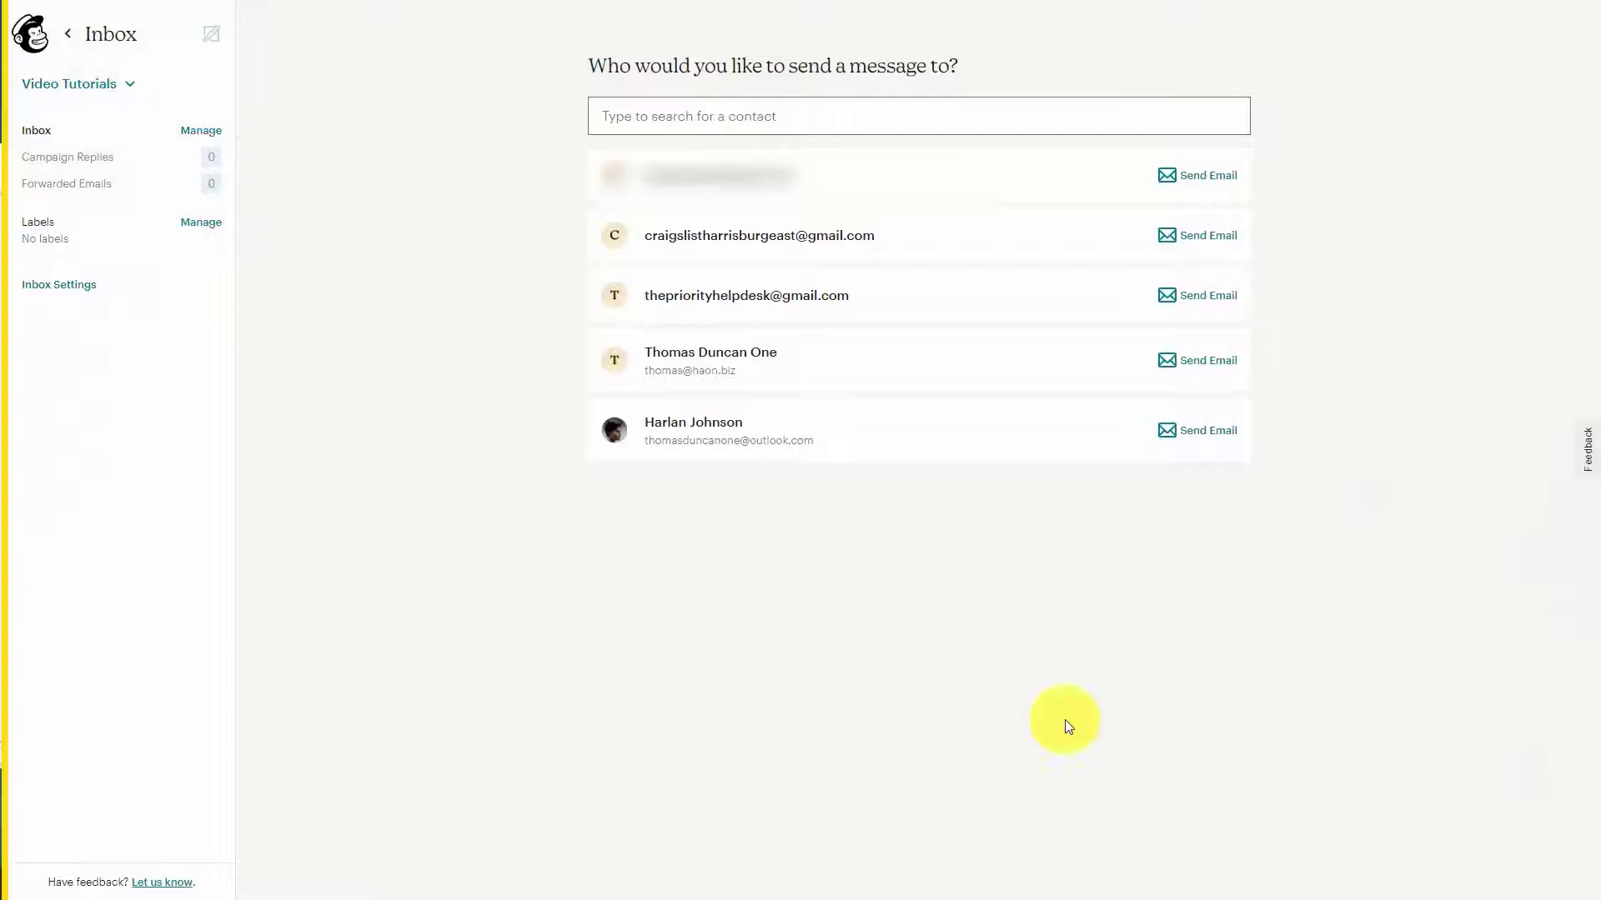
{"action": "left_click", "coordinate": [1182, 432]}
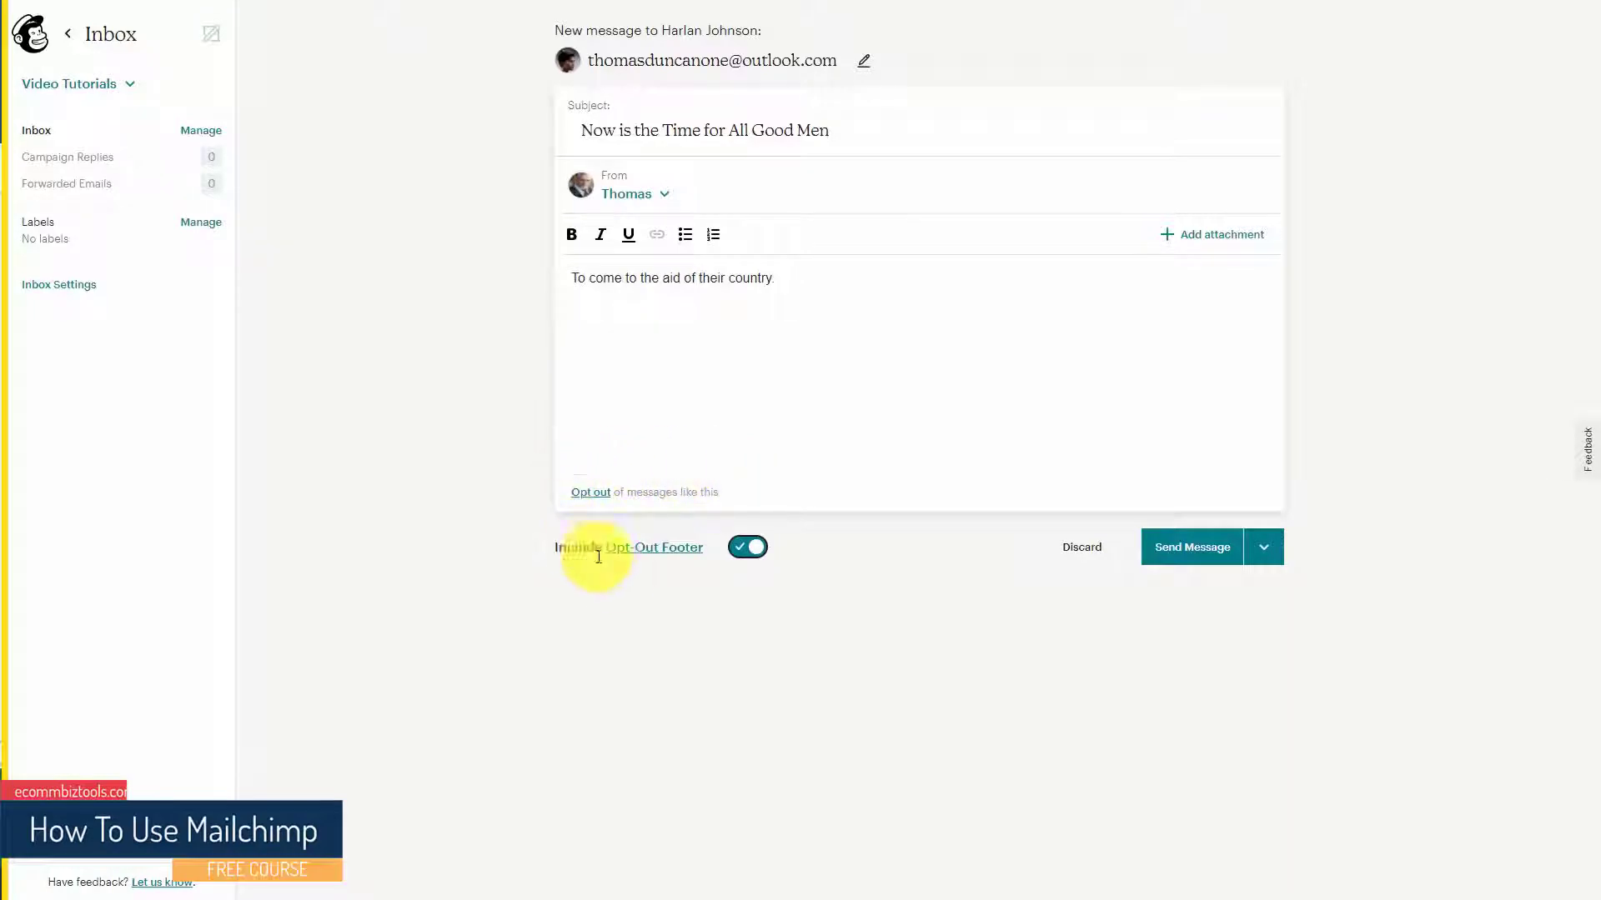
{"action": "left_click", "coordinate": [1190, 552]}
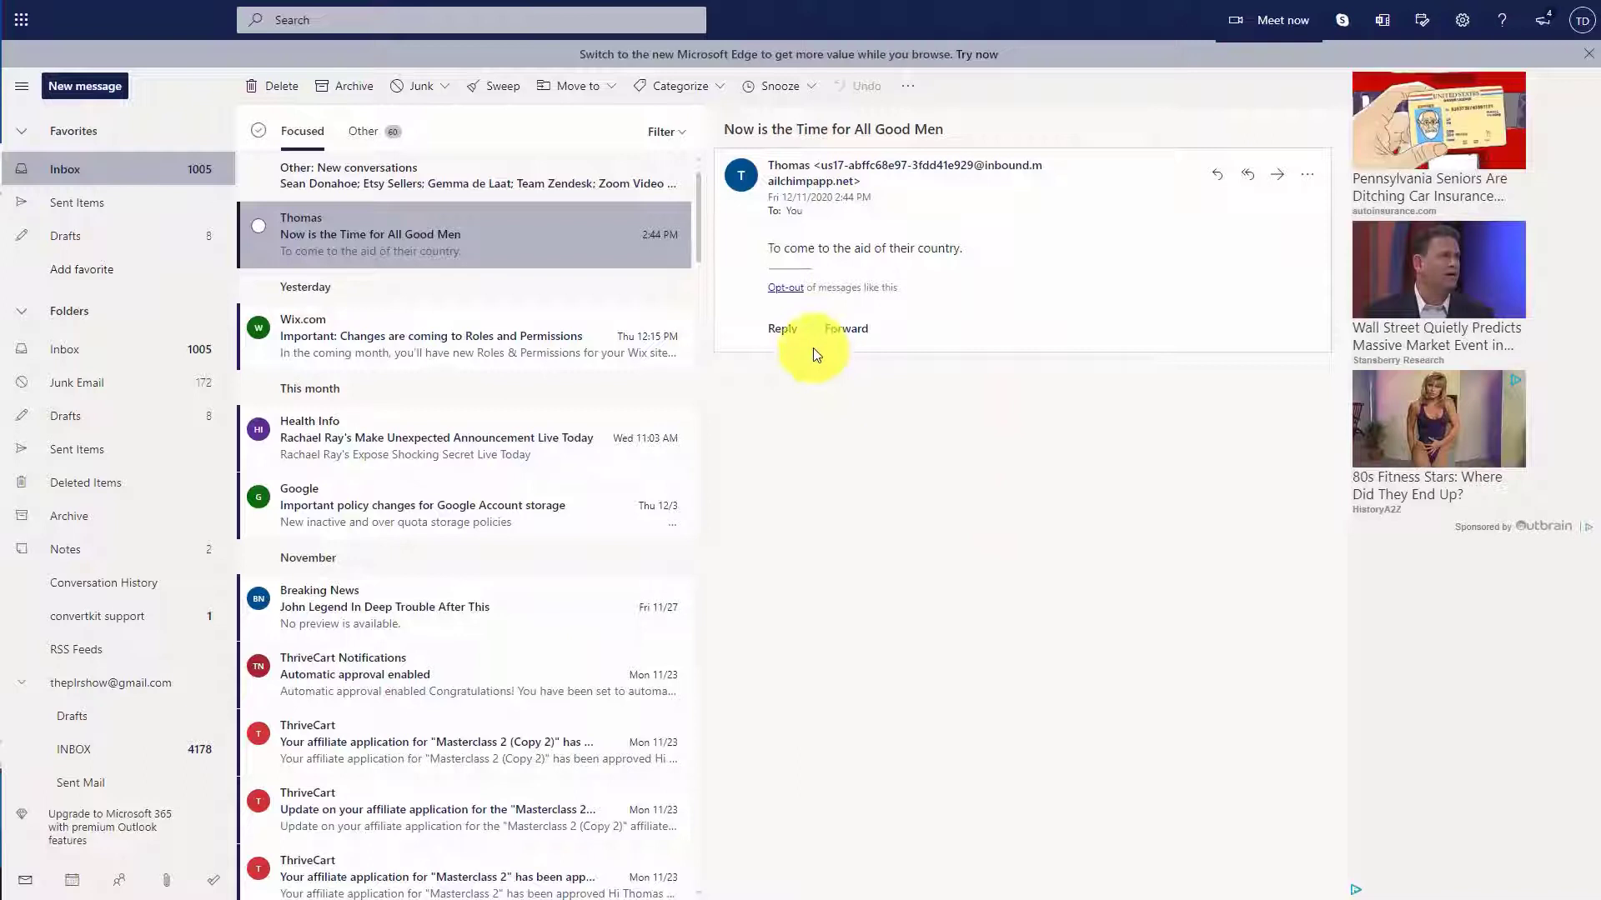
Step: Reply to the test message in Outlook.com with 'How is the weather?'
{"action": "left_click", "coordinate": [782, 330]}
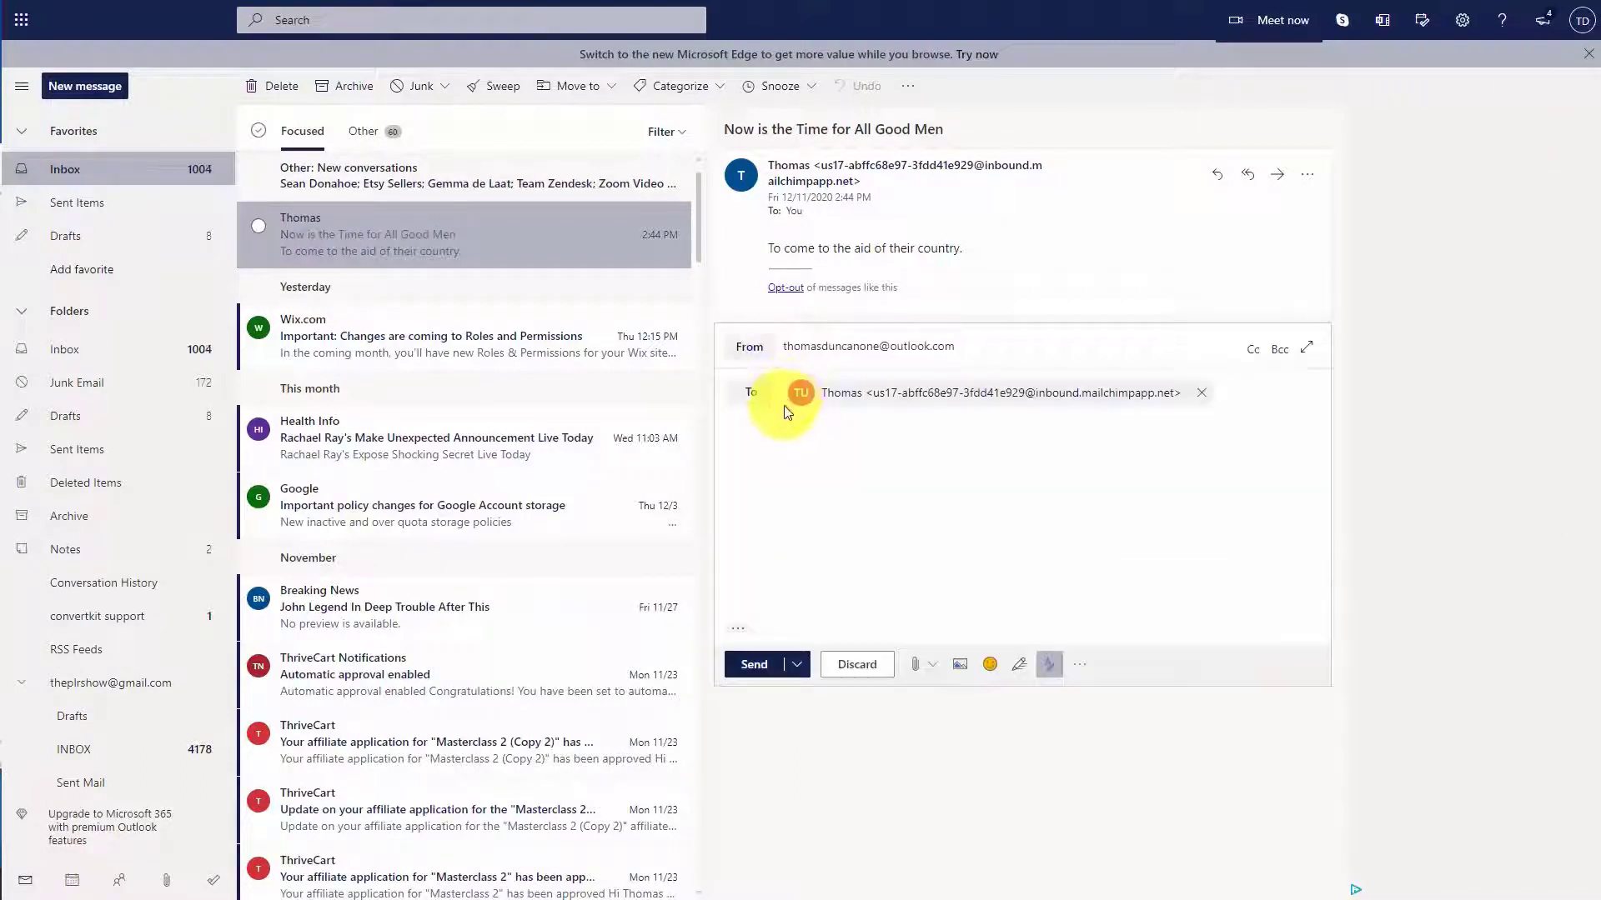
{"action": "type", "text": "How is the weather?"}
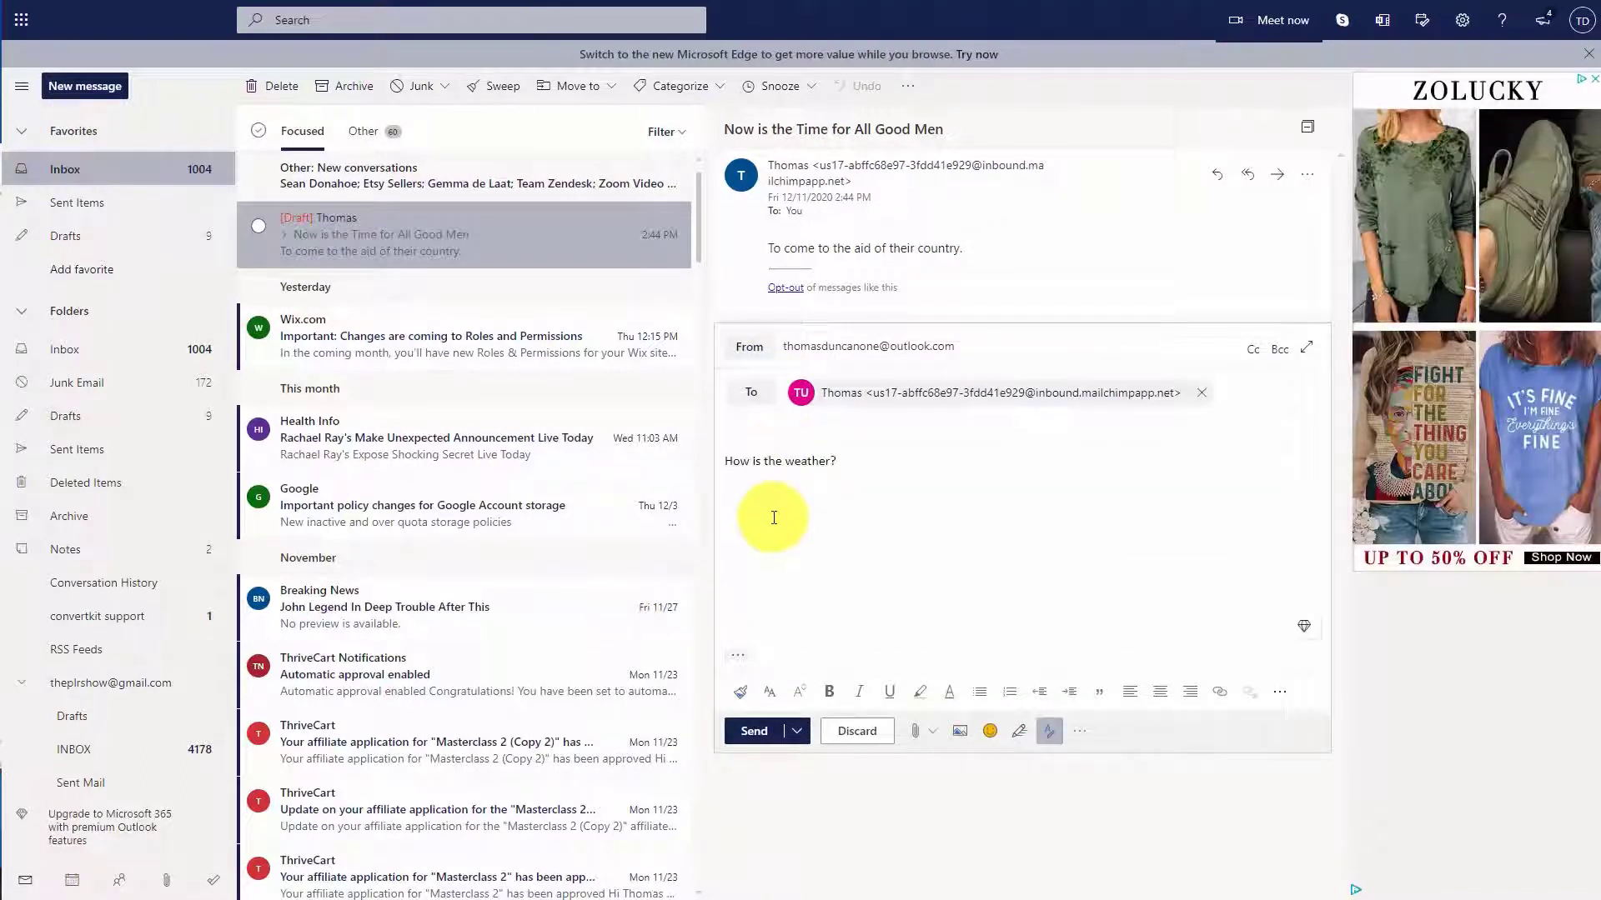
{"action": "left_click", "coordinate": [759, 733]}
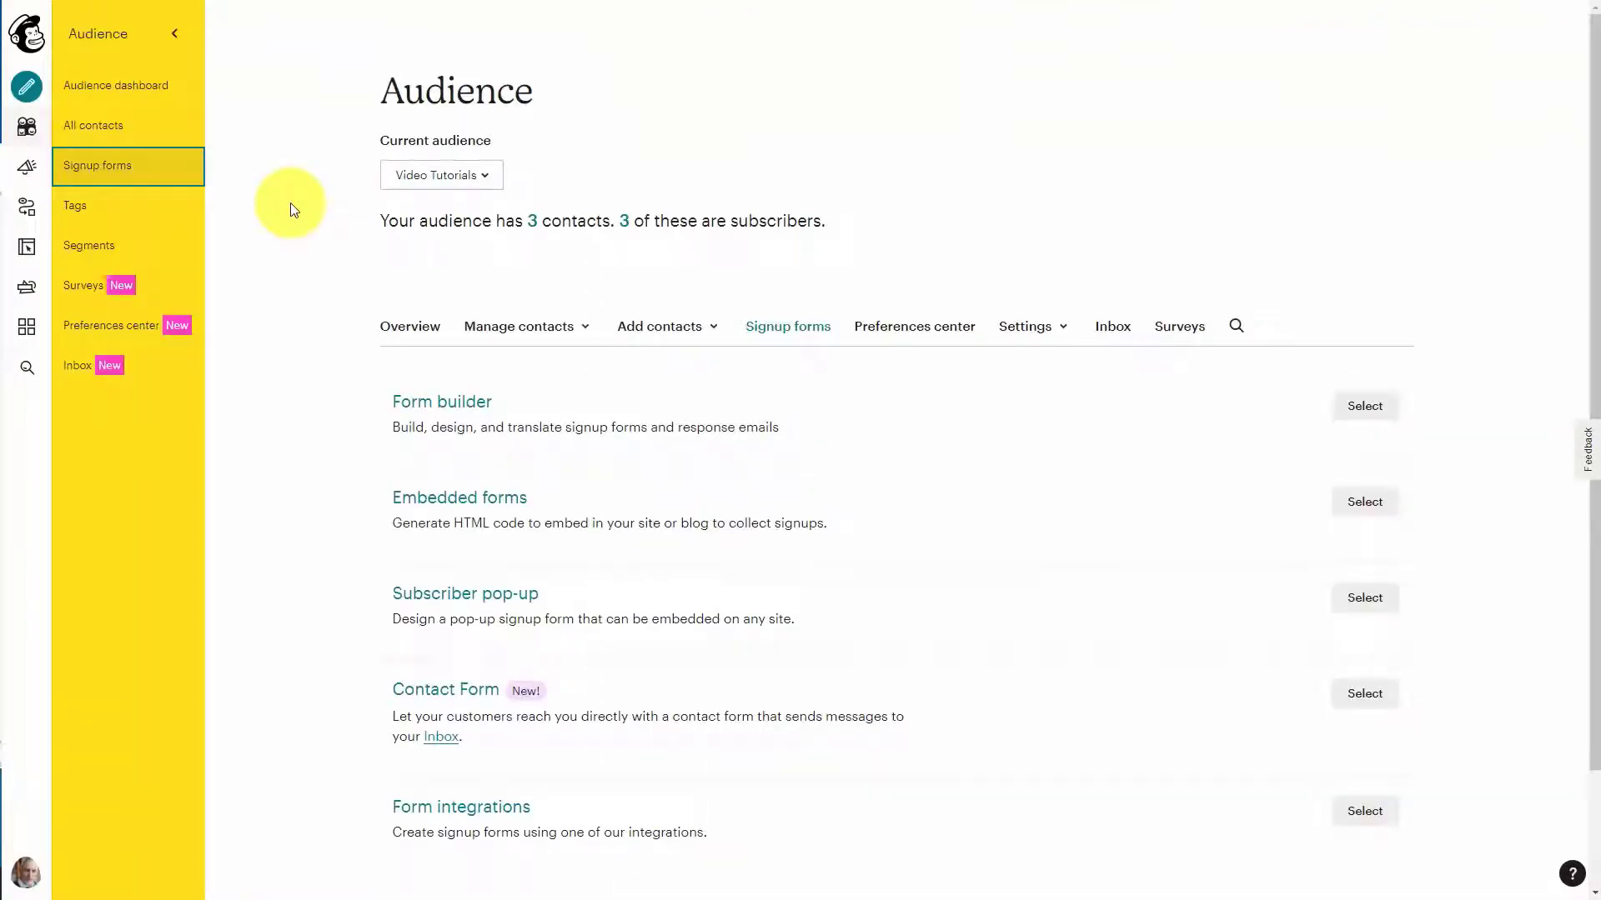
Step: Confirm the threaded reply in Inbox, then choose Contact Form among the audience's signup forms
{"action": "scroll", "coordinate": [1415, 429], "scroll_direction": "down", "scroll_amount": 2}
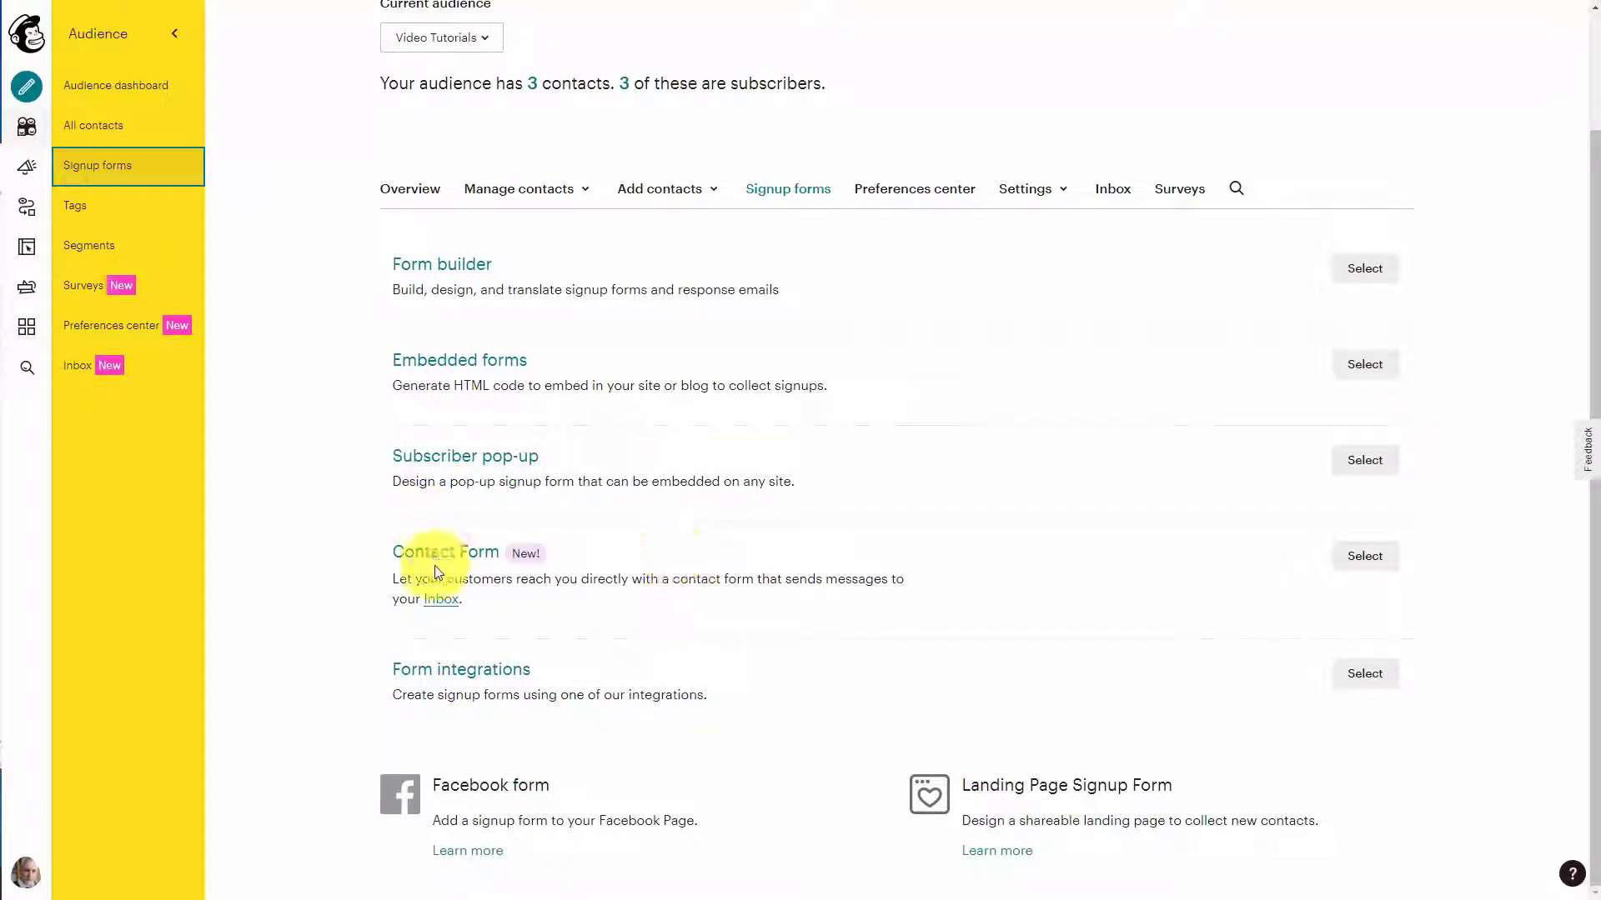
{"action": "left_click", "coordinate": [1368, 566]}
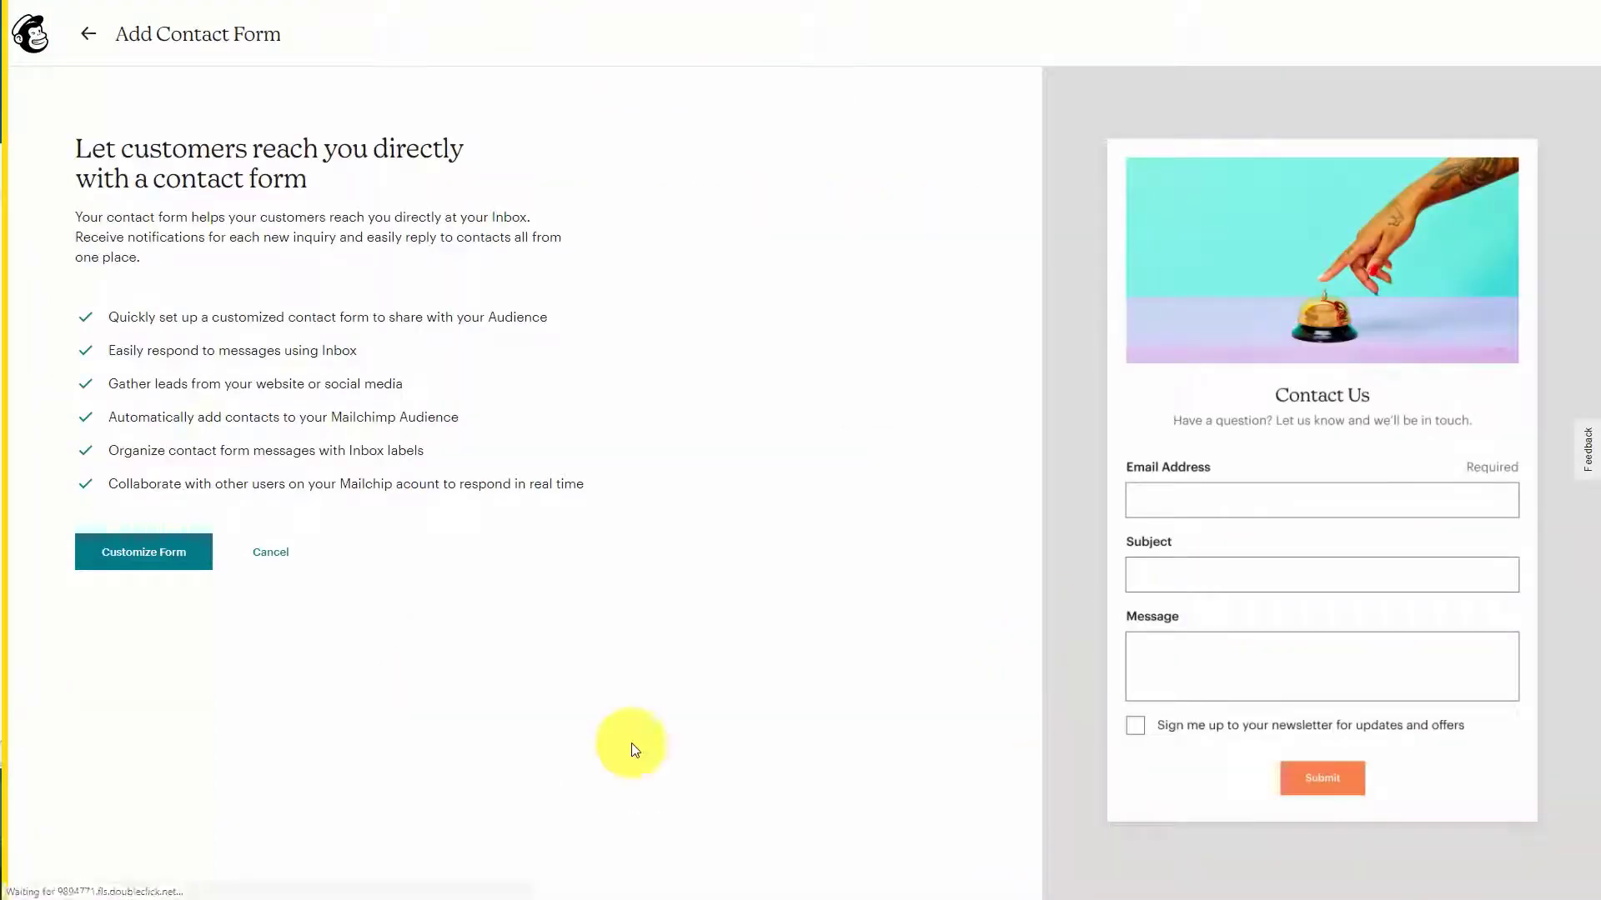
Step: Open the Contact Us form in the customize editor, review its fields, and select the heading
{"action": "key", "text": "Return"}
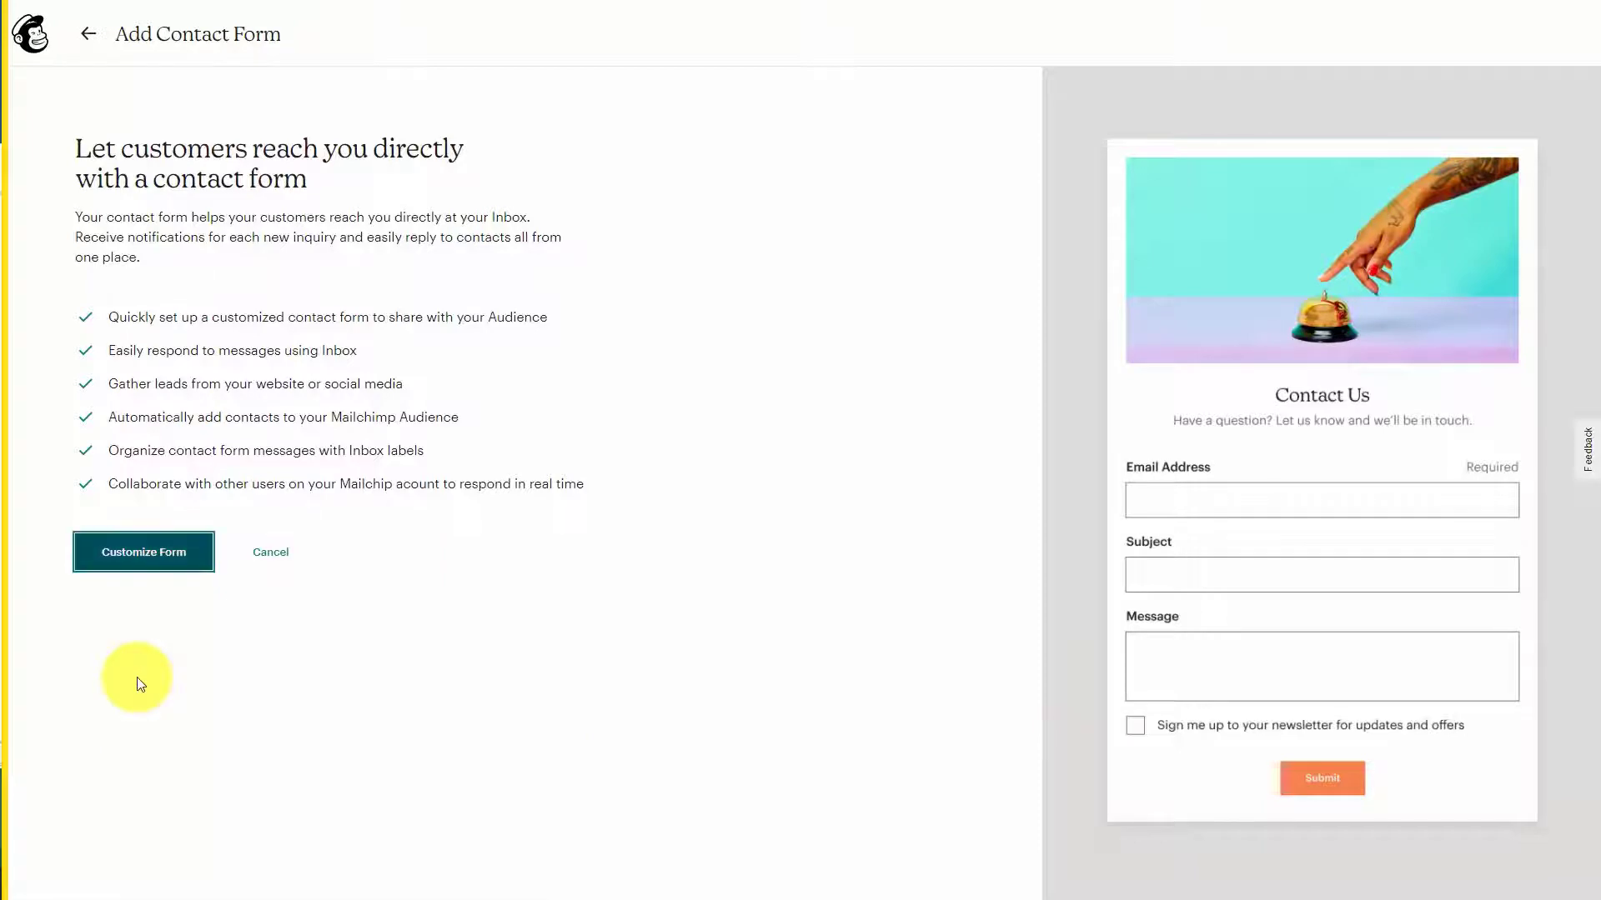
{"action": "scroll", "coordinate": [1411, 653], "scroll_direction": "down", "scroll_amount": 2}
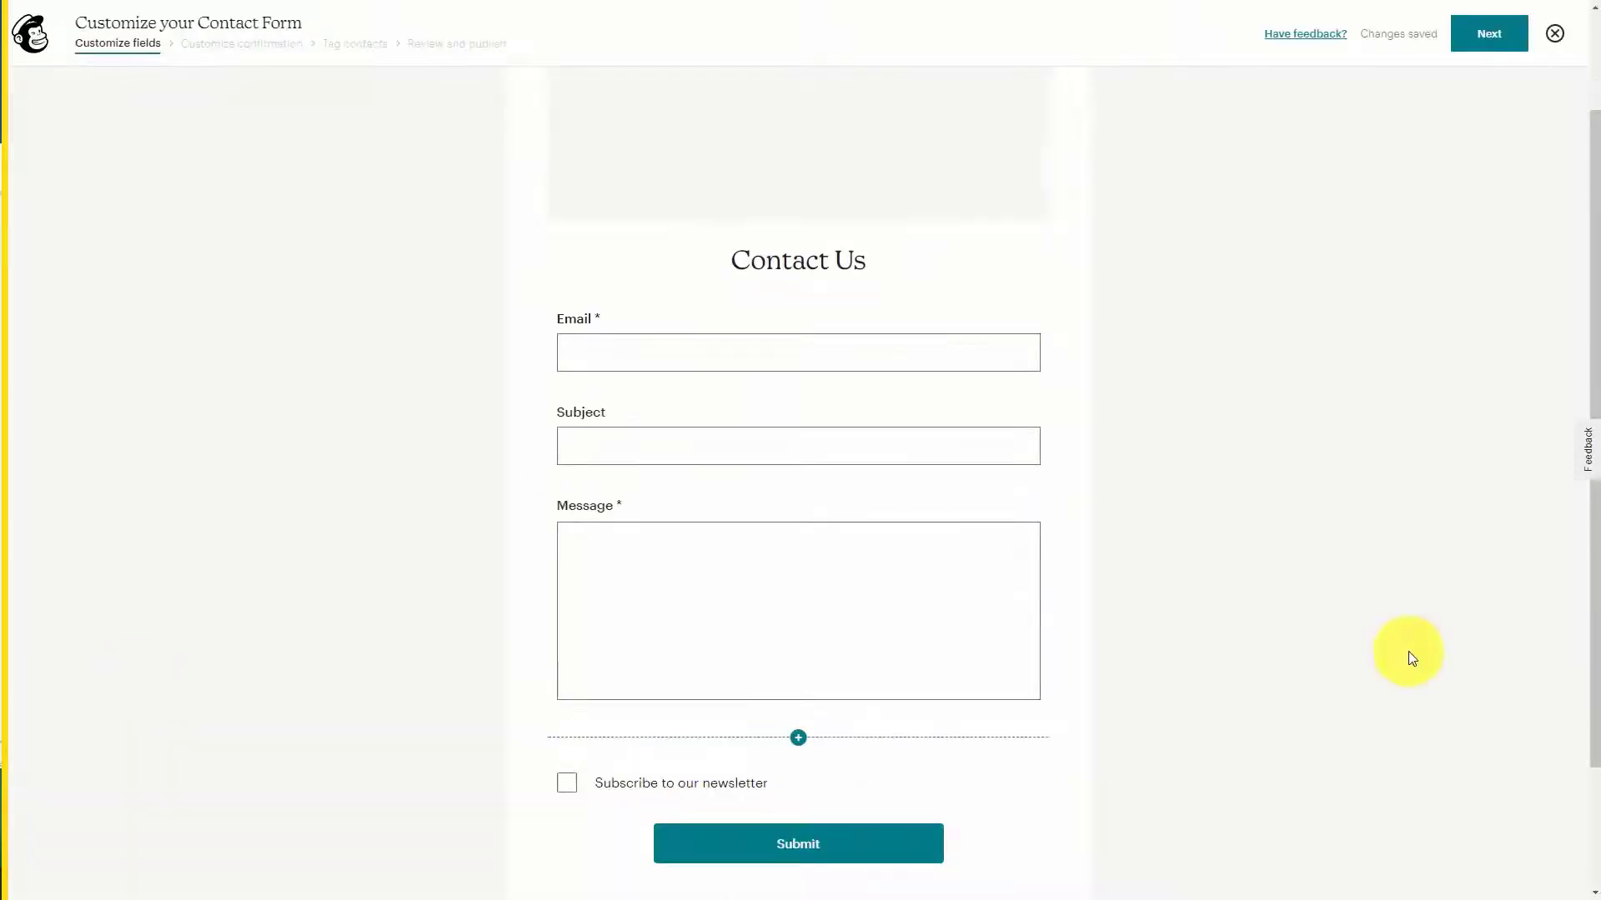
{"action": "scroll", "coordinate": [1383, 592], "scroll_direction": "up", "scroll_amount": 2}
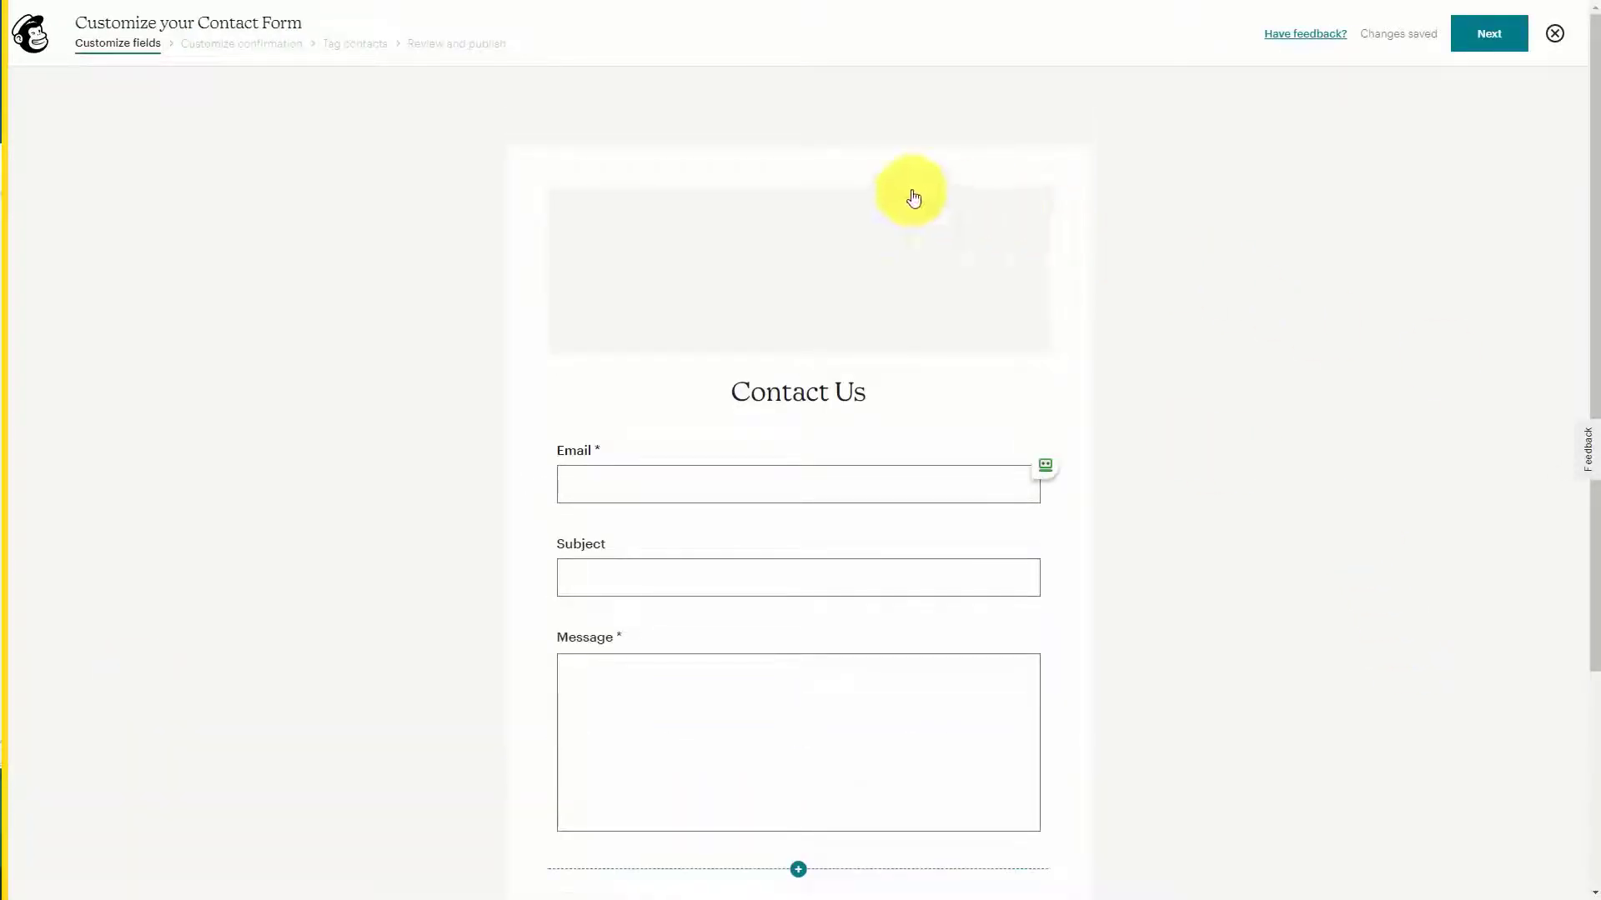
{"action": "mouse_move", "coordinate": [788, 282]}
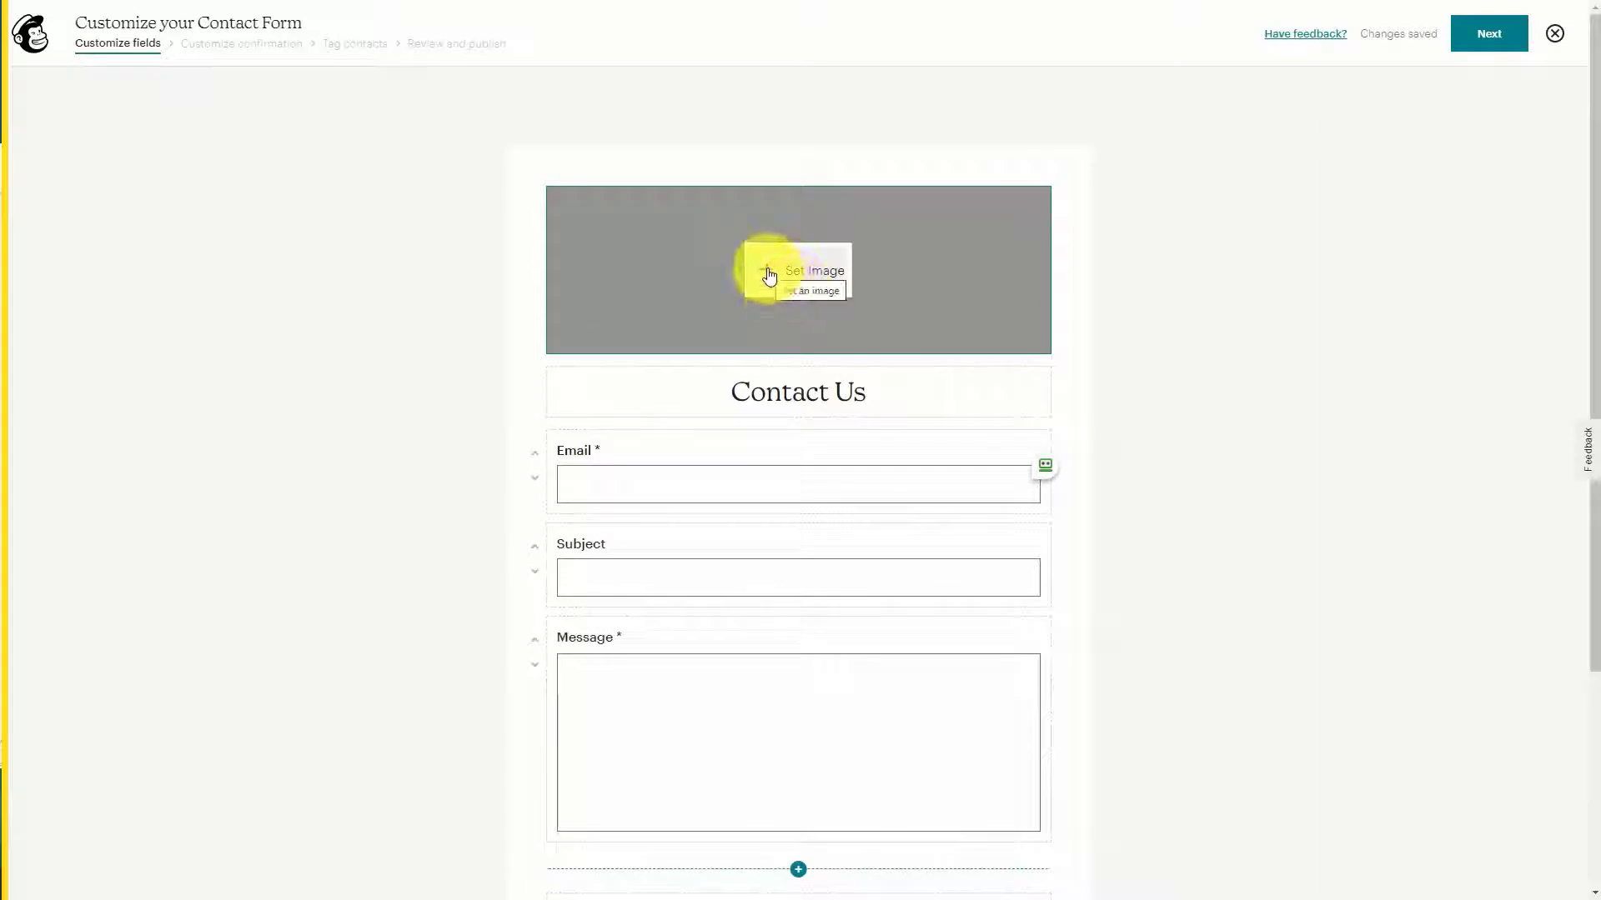
{"action": "scroll", "coordinate": [774, 292], "scroll_direction": "down", "scroll_amount": 2}
{"action": "left_click", "coordinate": [779, 258]}
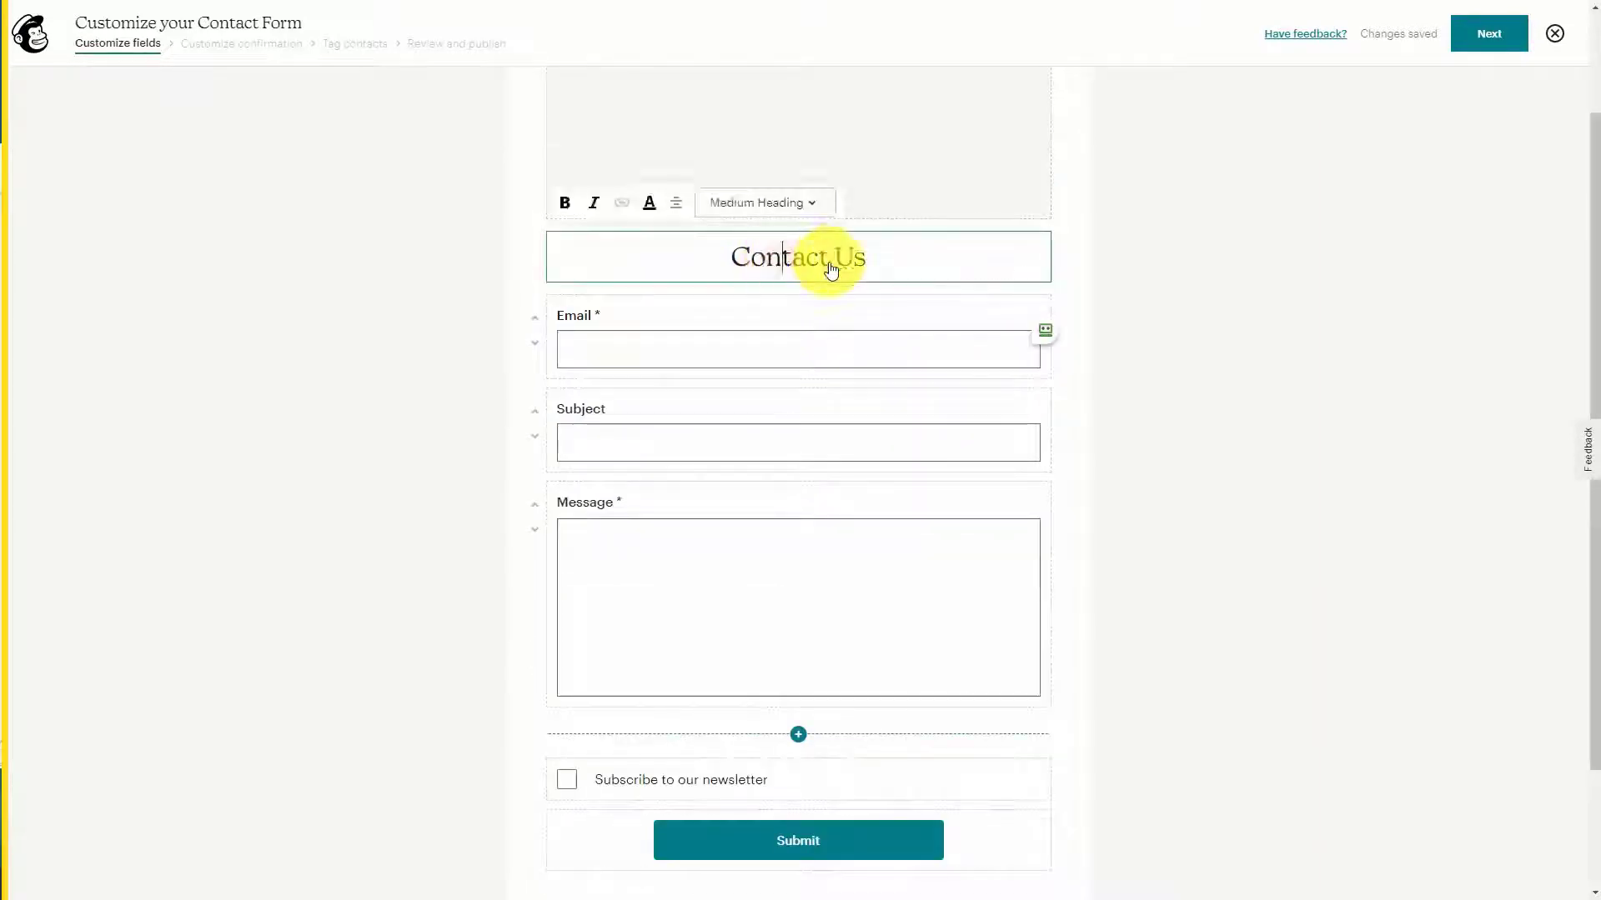
{"action": "scroll", "coordinate": [862, 263], "scroll_direction": "down", "scroll_amount": 2}
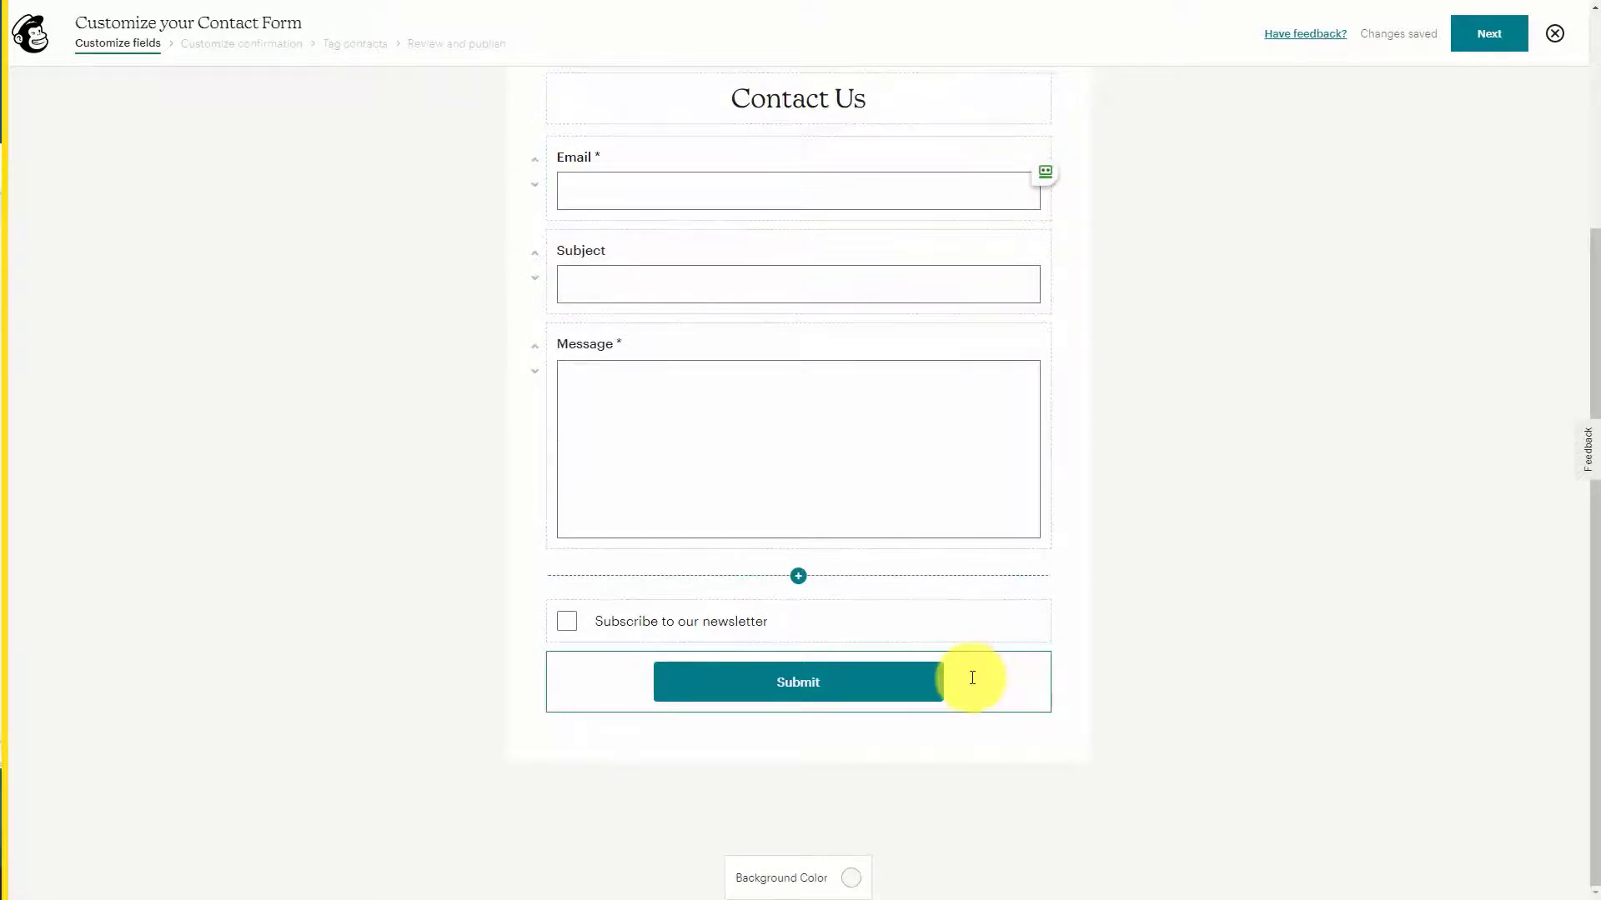
{"action": "scroll", "coordinate": [971, 677], "scroll_direction": "up", "scroll_amount": 4}
{"action": "scroll", "coordinate": [826, 542], "scroll_direction": "down", "scroll_amount": 2}
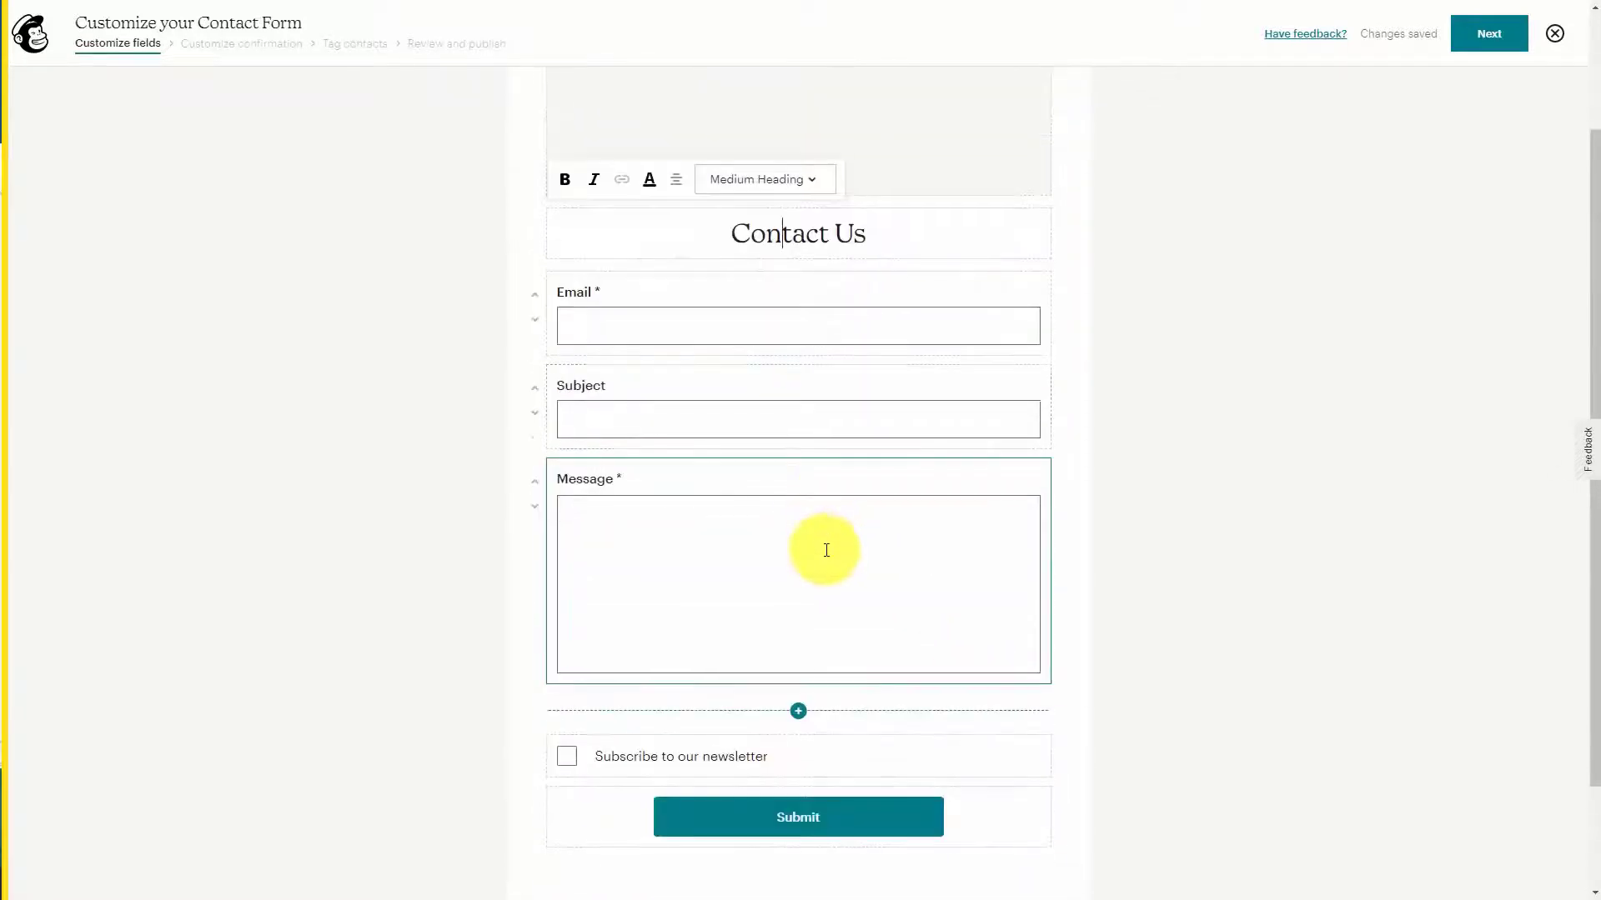
Step: Move past the confirmation message and create and save a 'contactform' tag for form contacts
{"action": "left_click", "coordinate": [1483, 43]}
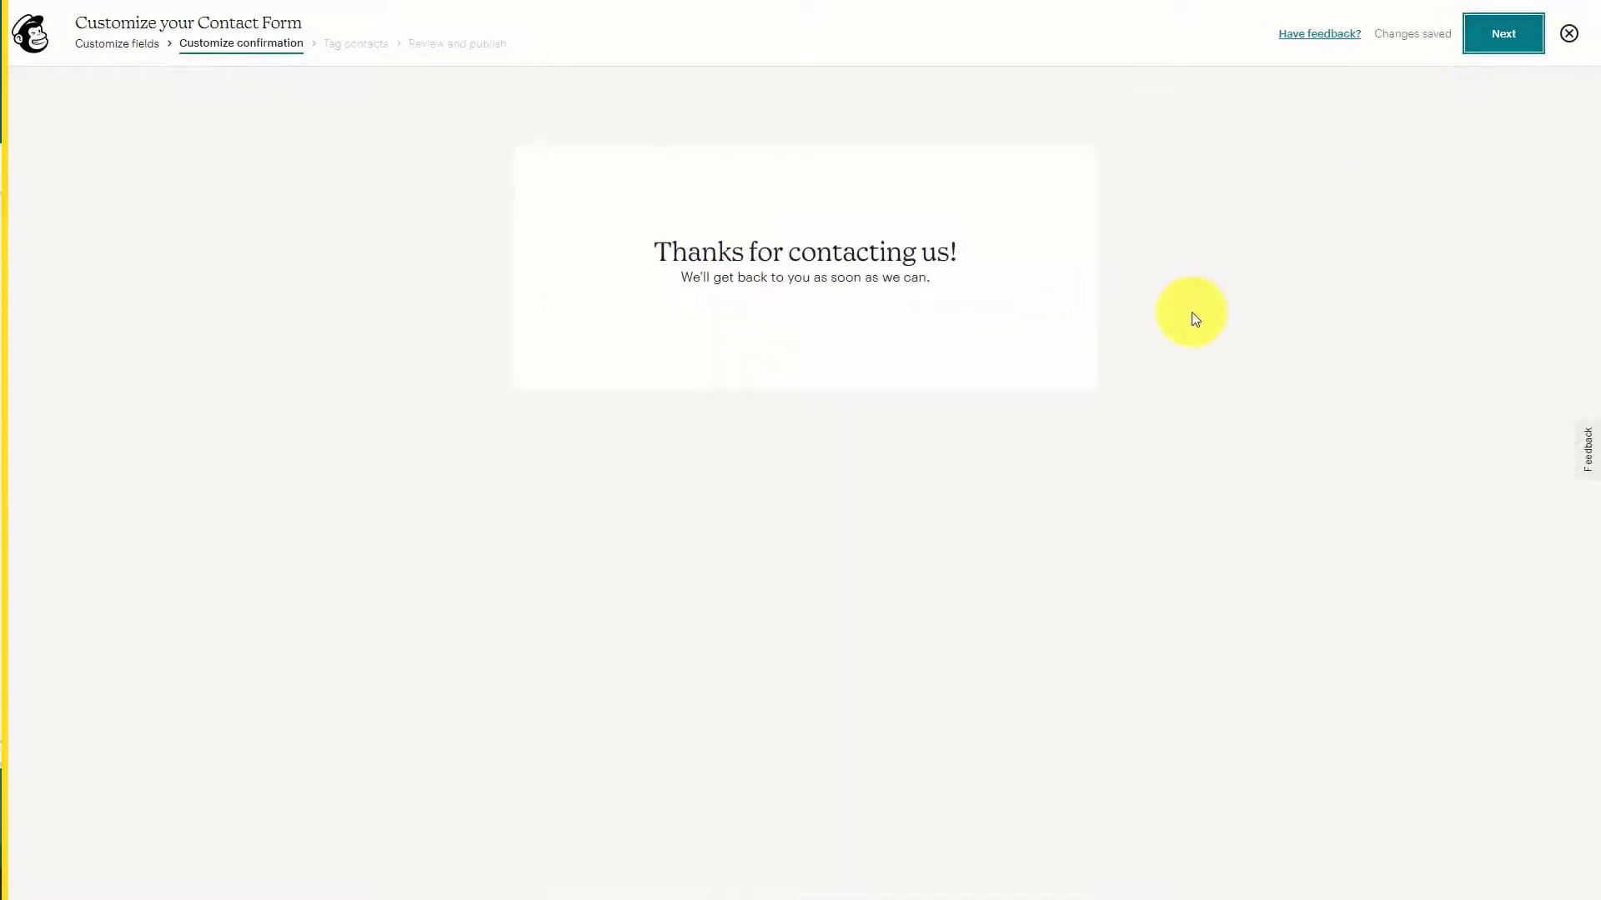
{"action": "left_click", "coordinate": [1506, 33]}
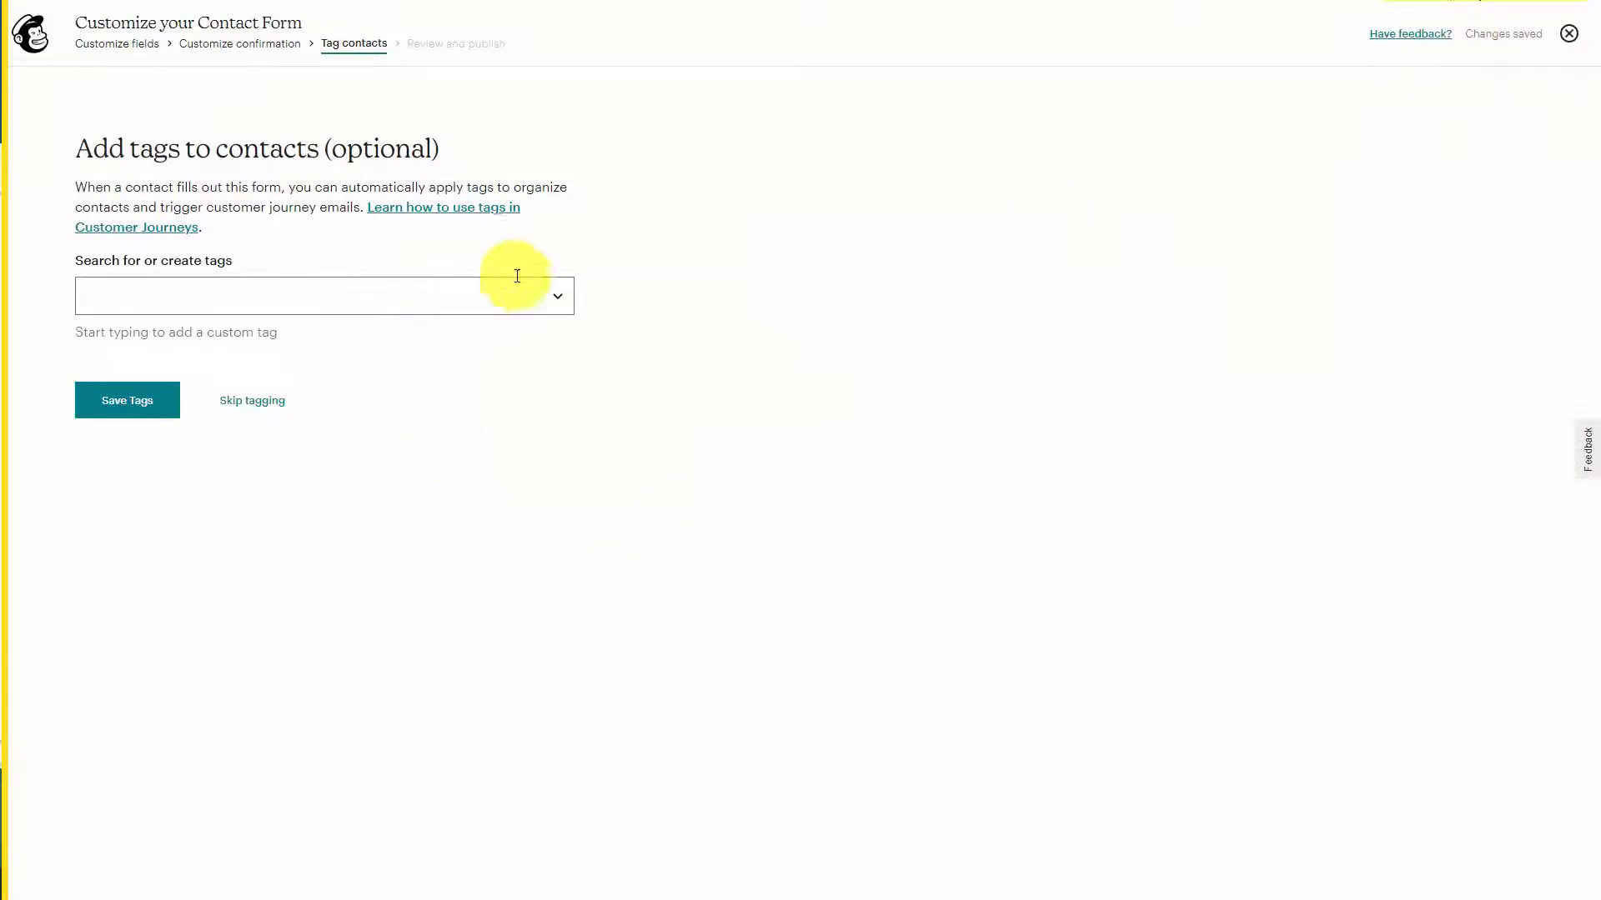
{"action": "left_click", "coordinate": [556, 296]}
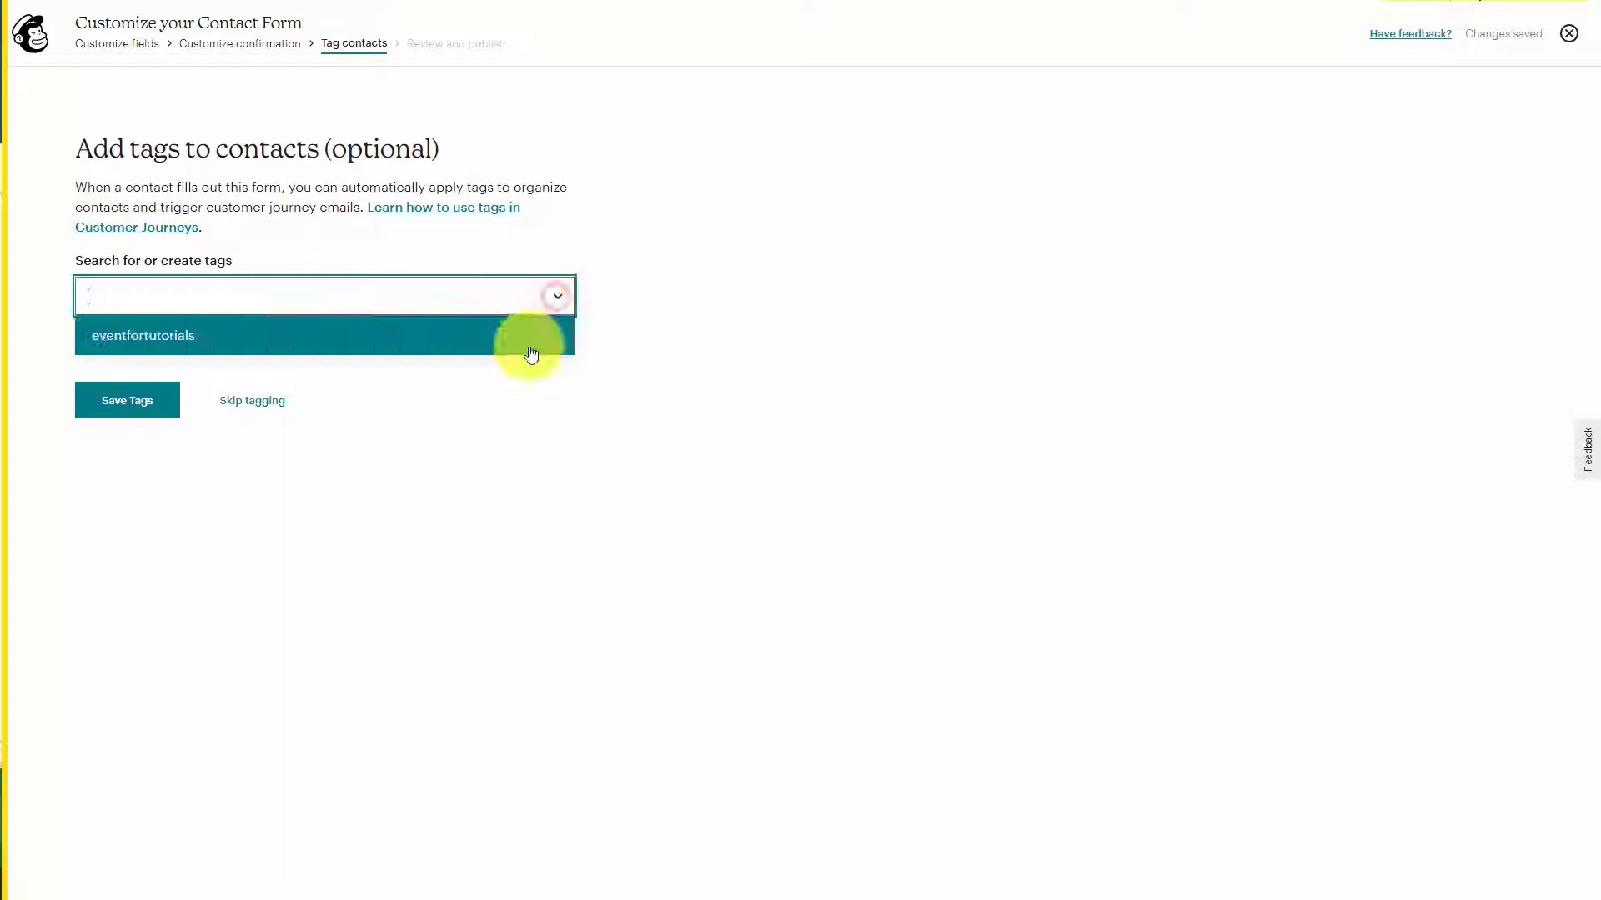
{"action": "type", "text": "contactform"}
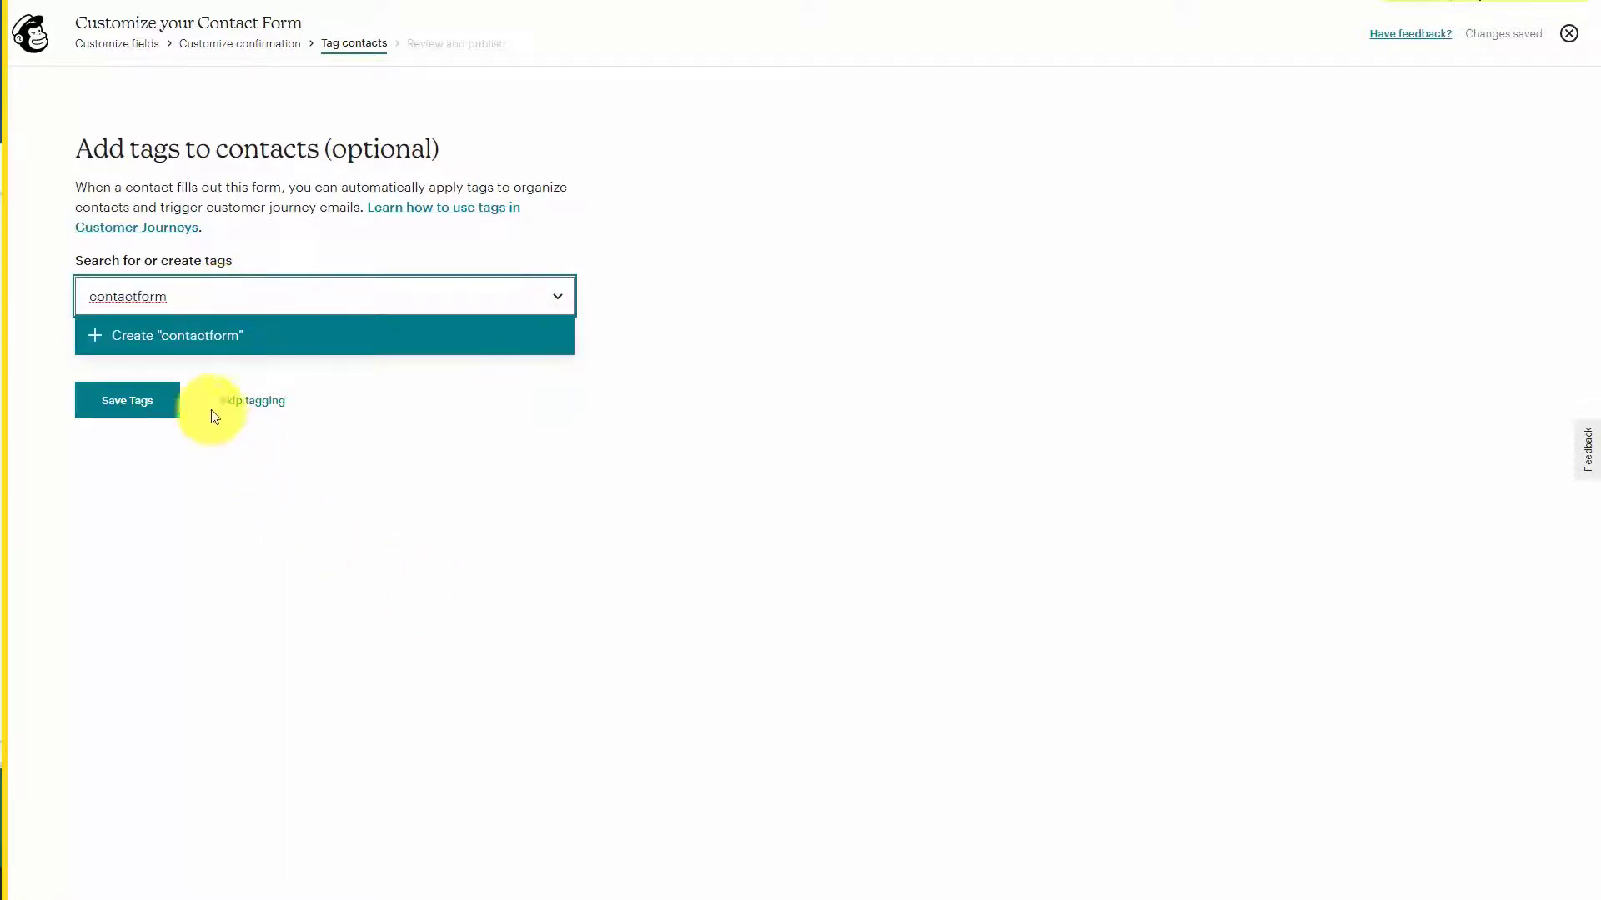
{"action": "left_click", "coordinate": [165, 340]}
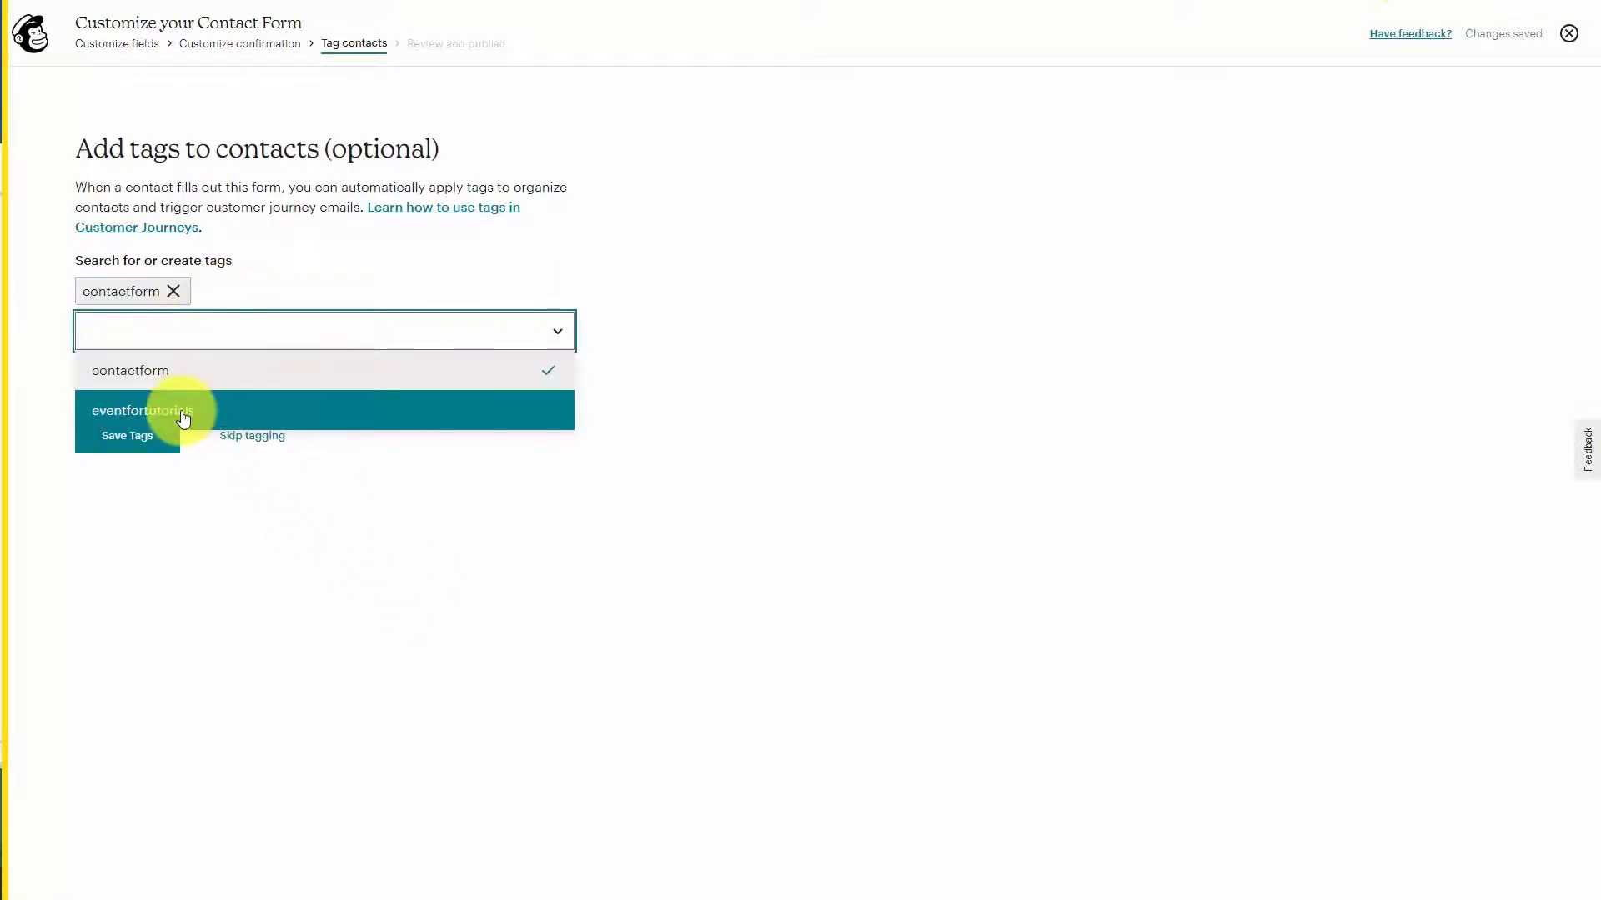
{"action": "left_click", "coordinate": [139, 365]}
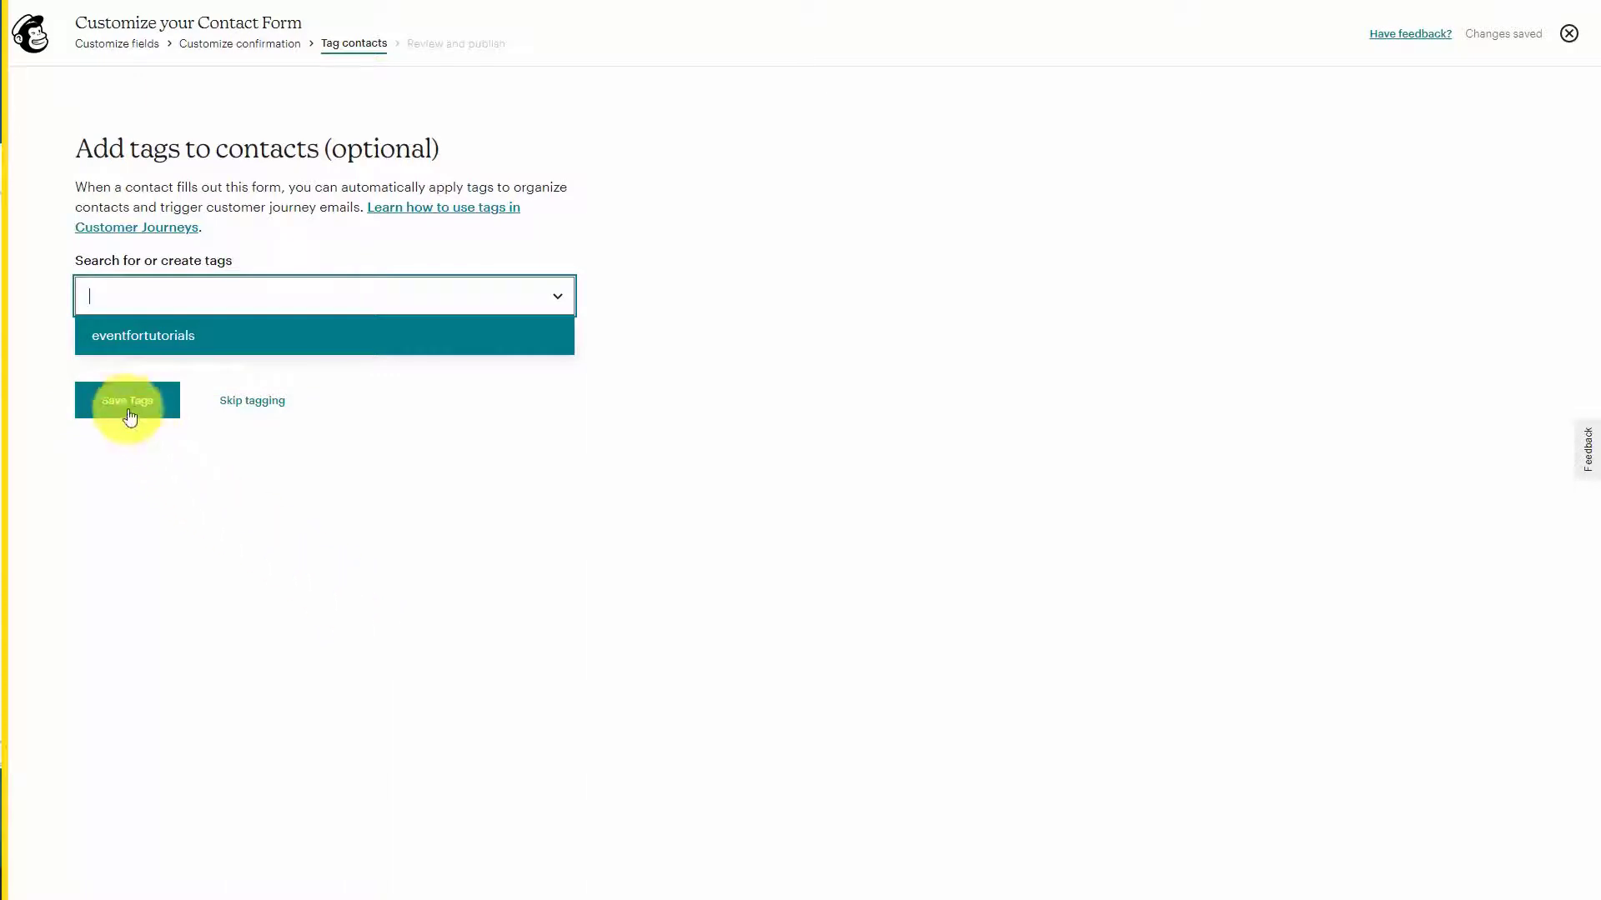
{"action": "left_click", "coordinate": [127, 401]}
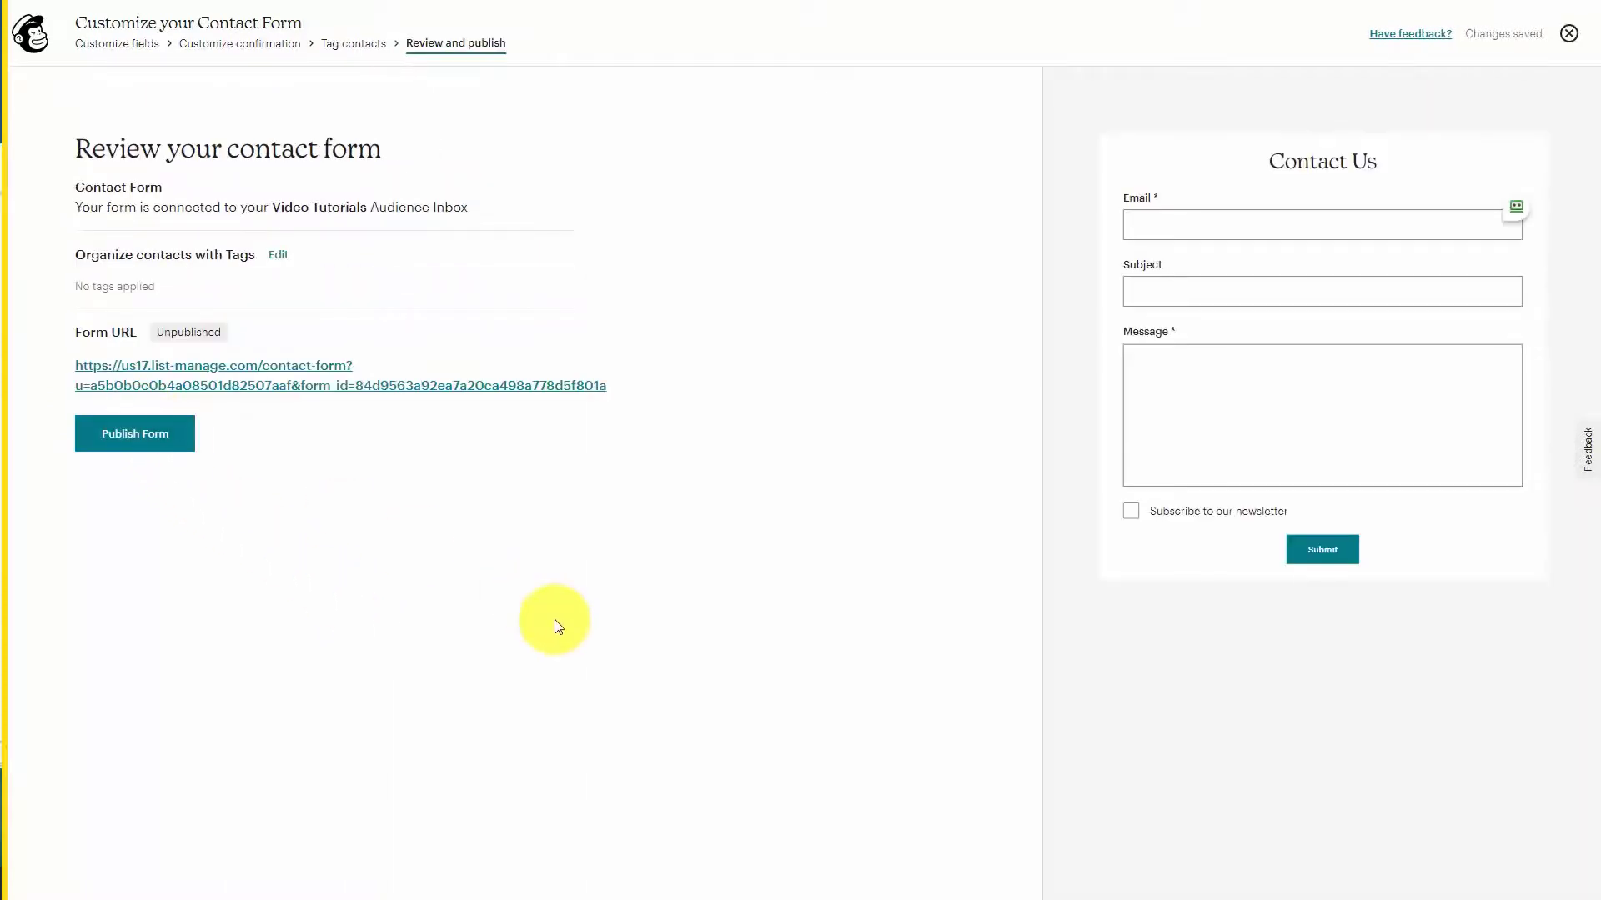
Step: Publish the Contact Us form from the Review step
{"action": "mouse_move", "coordinate": [1119, 305]}
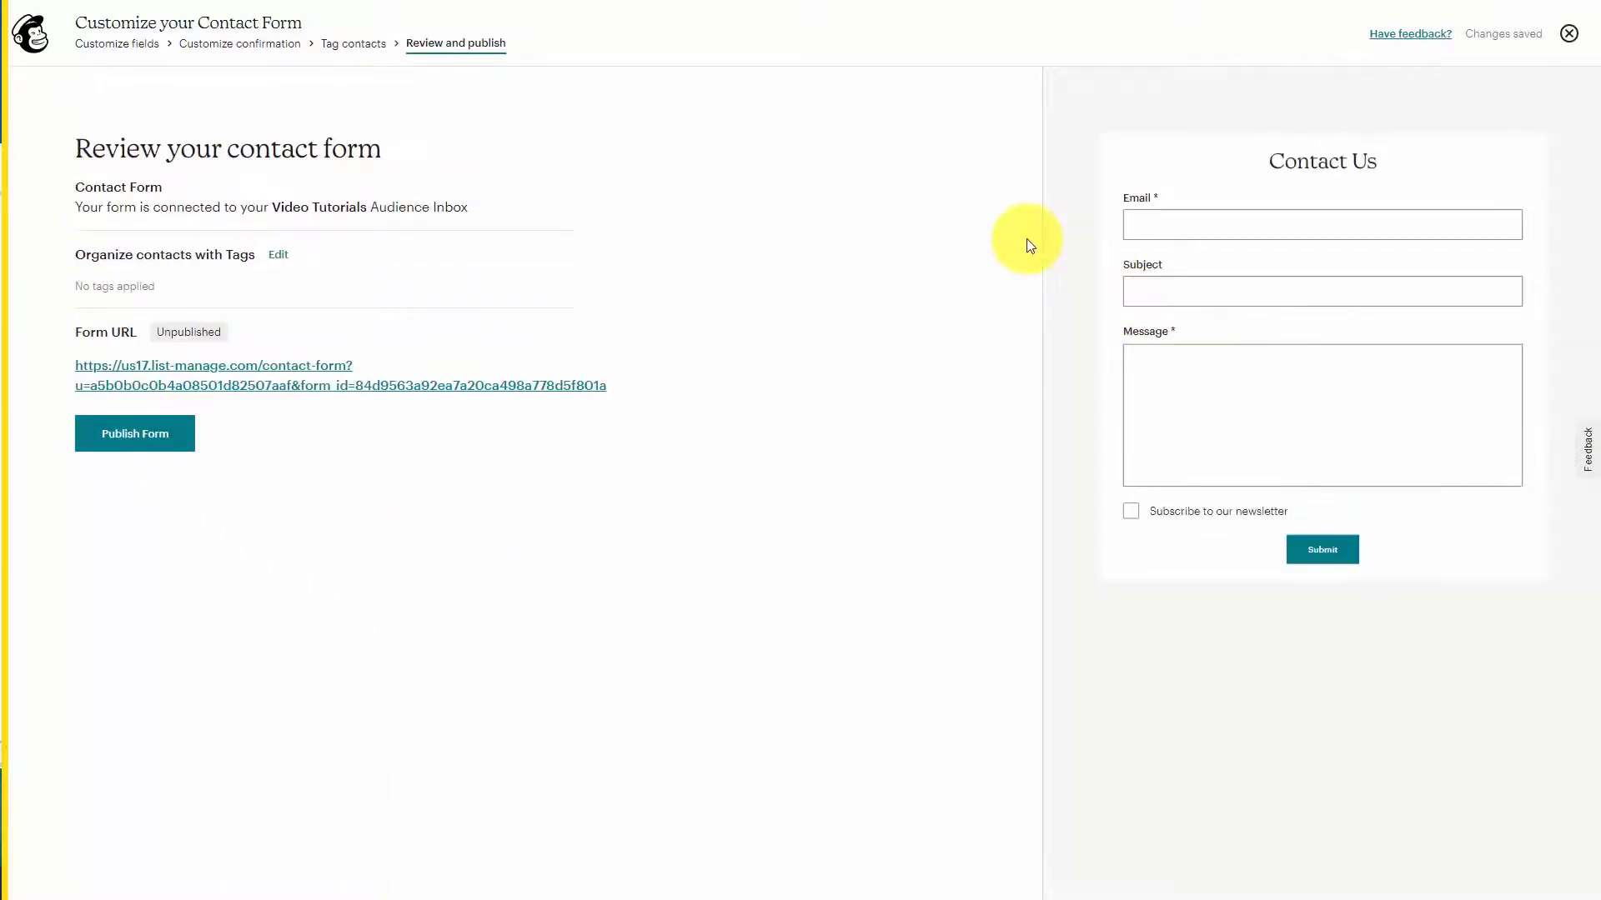
{"action": "mouse_move", "coordinate": [1450, 250]}
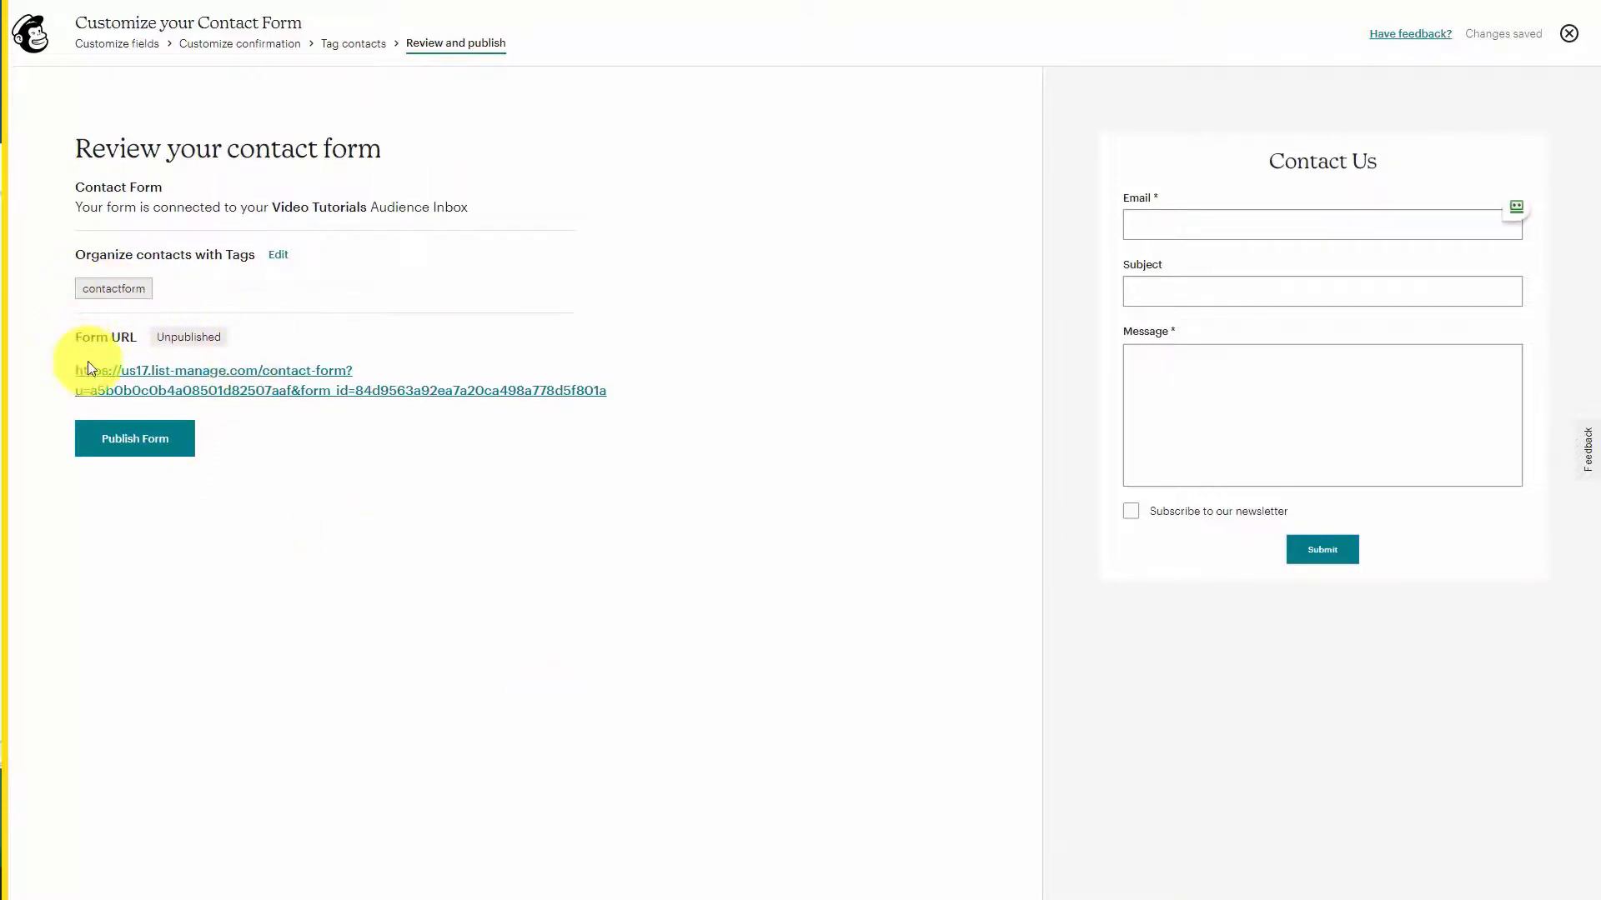
{"action": "left_click", "coordinate": [133, 442]}
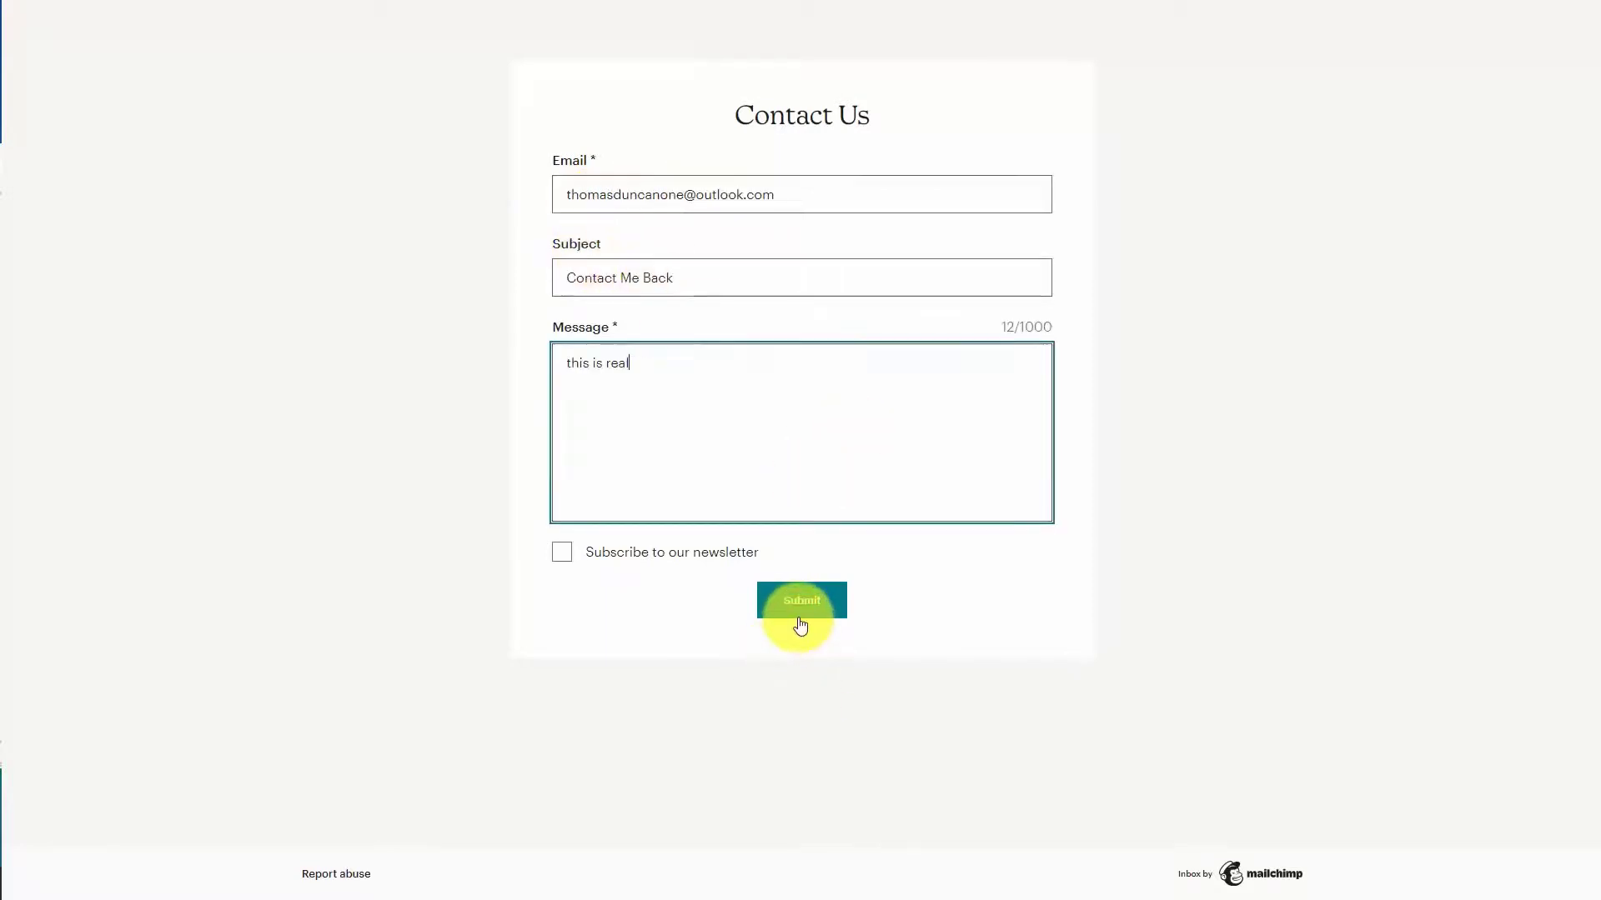
Step: Submit a 'Contact Me Back' test entry through the live Contact Us form
{"action": "left_click", "coordinate": [799, 613]}
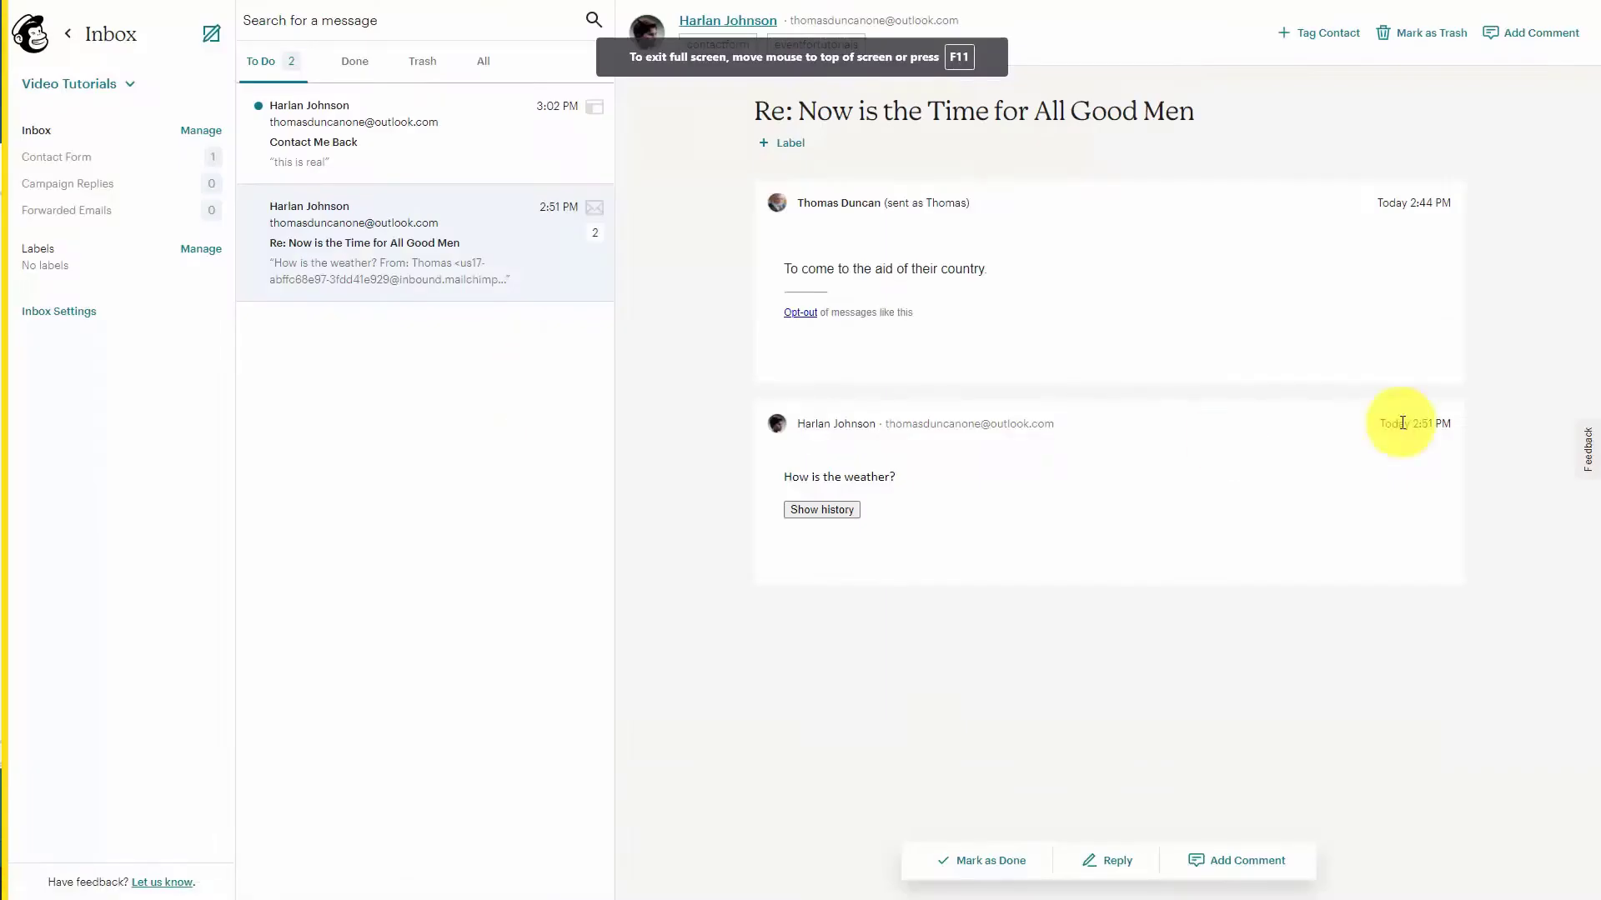
{"action": "mouse_move", "coordinate": [374, 130]}
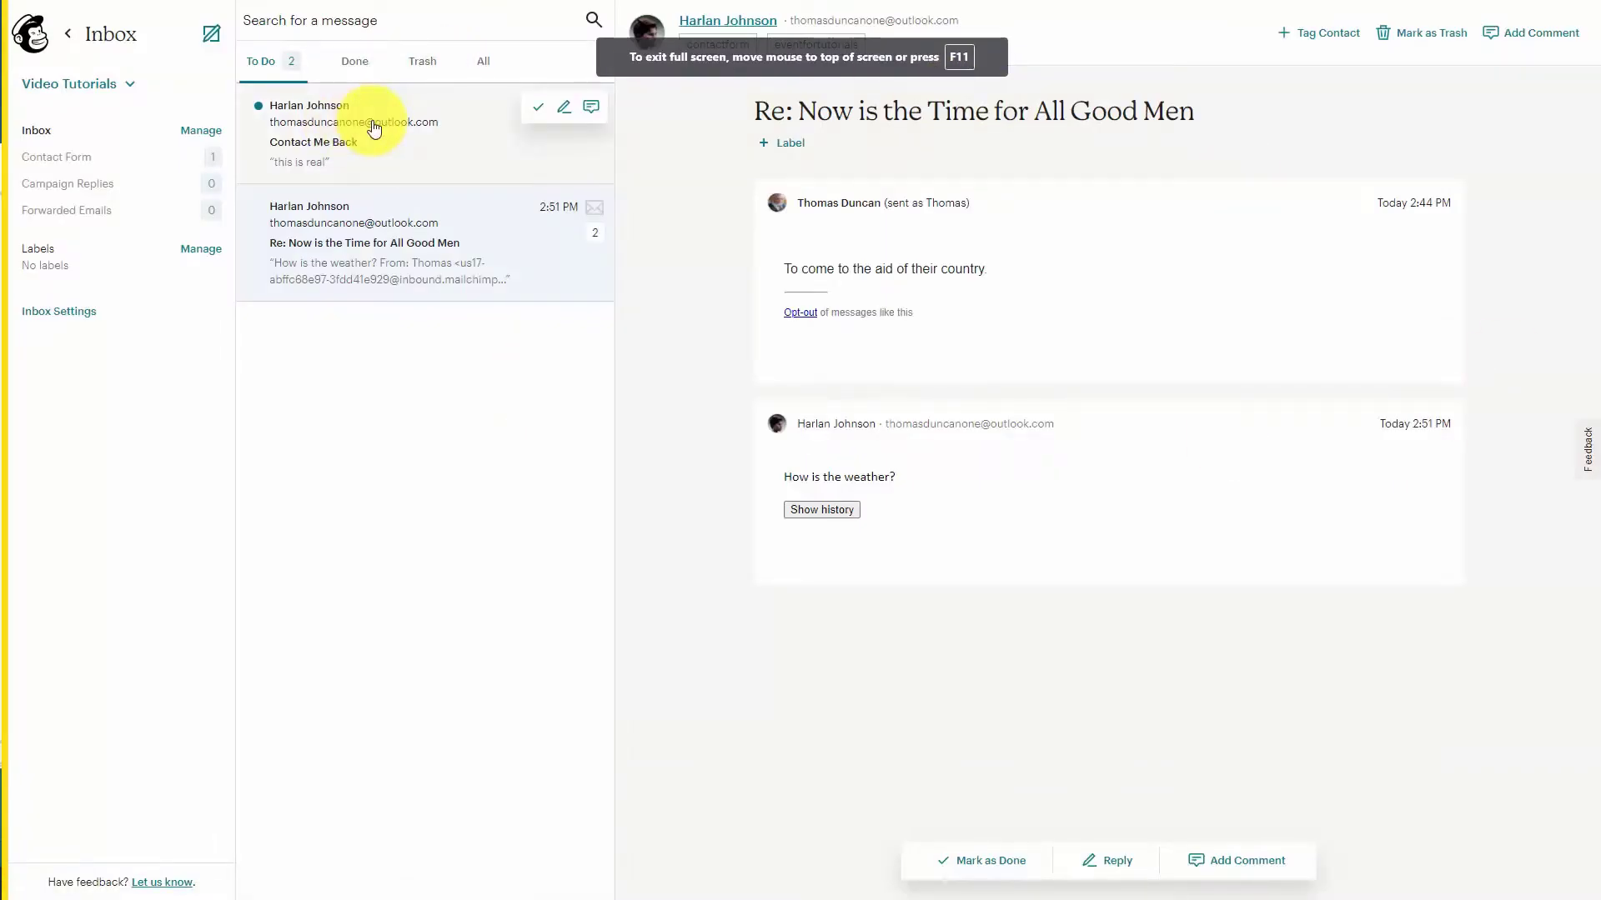